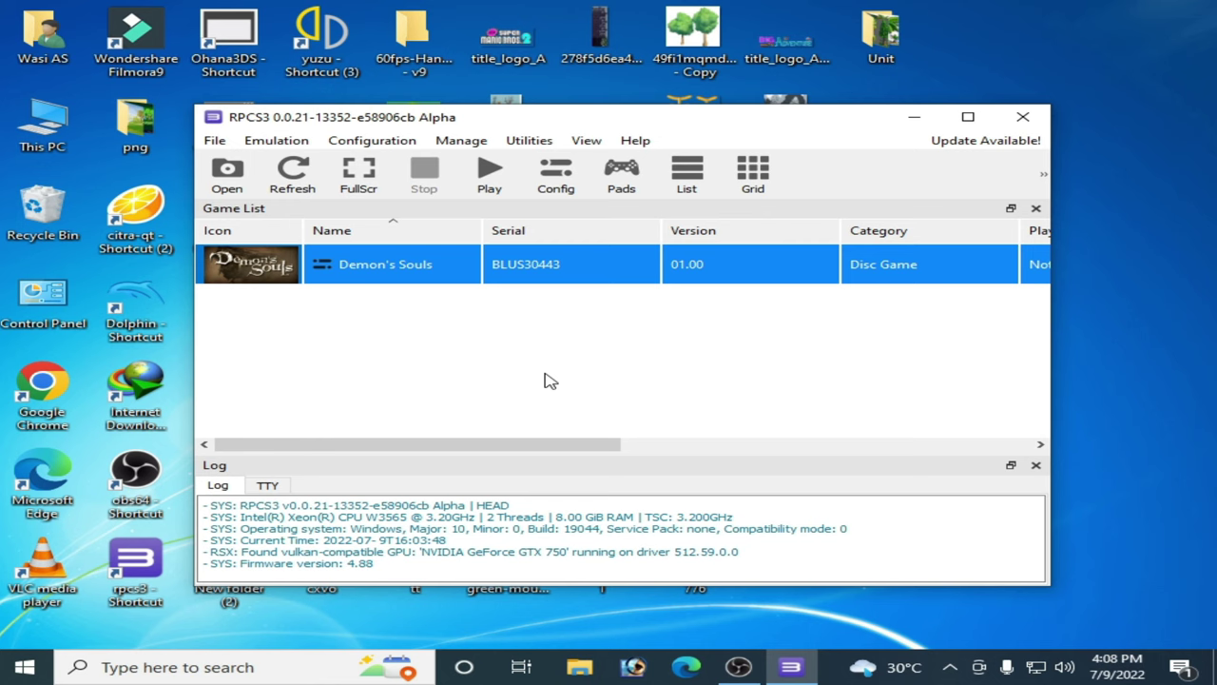
# Open the custom configuration for Demon's Souls, enable SPU loop detection and set Preferred SPU Threads to 1.
pyautogui.rightClick(396, 271)
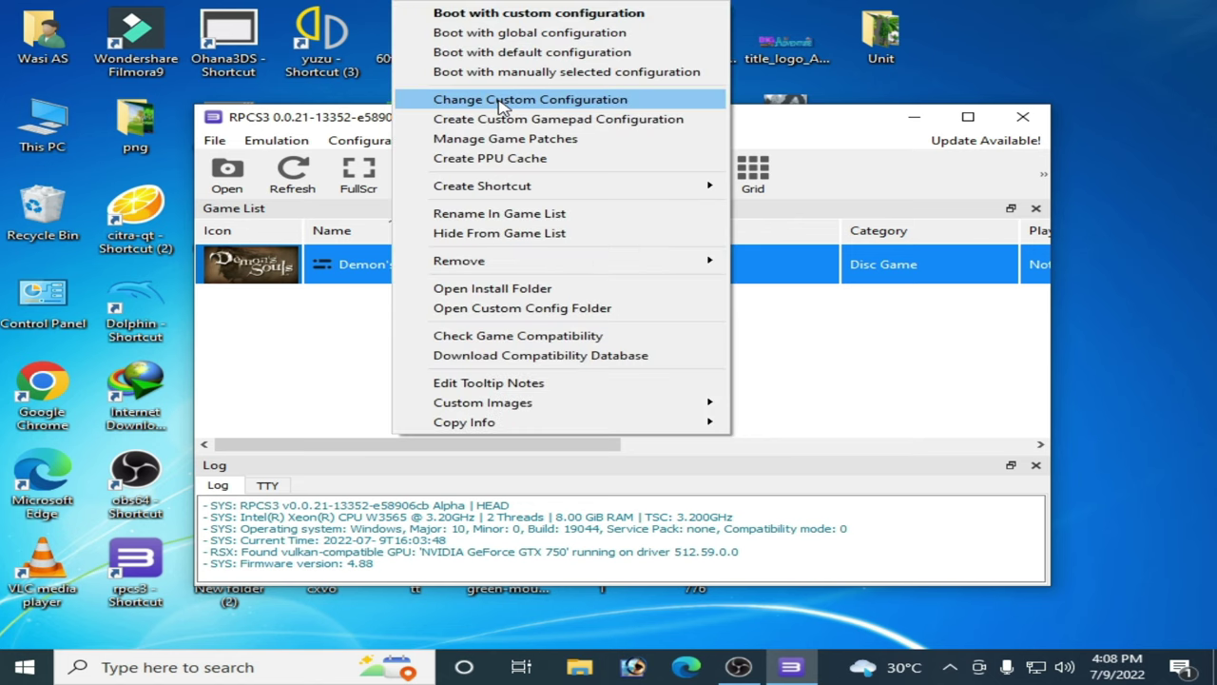
pyautogui.click(500, 101)
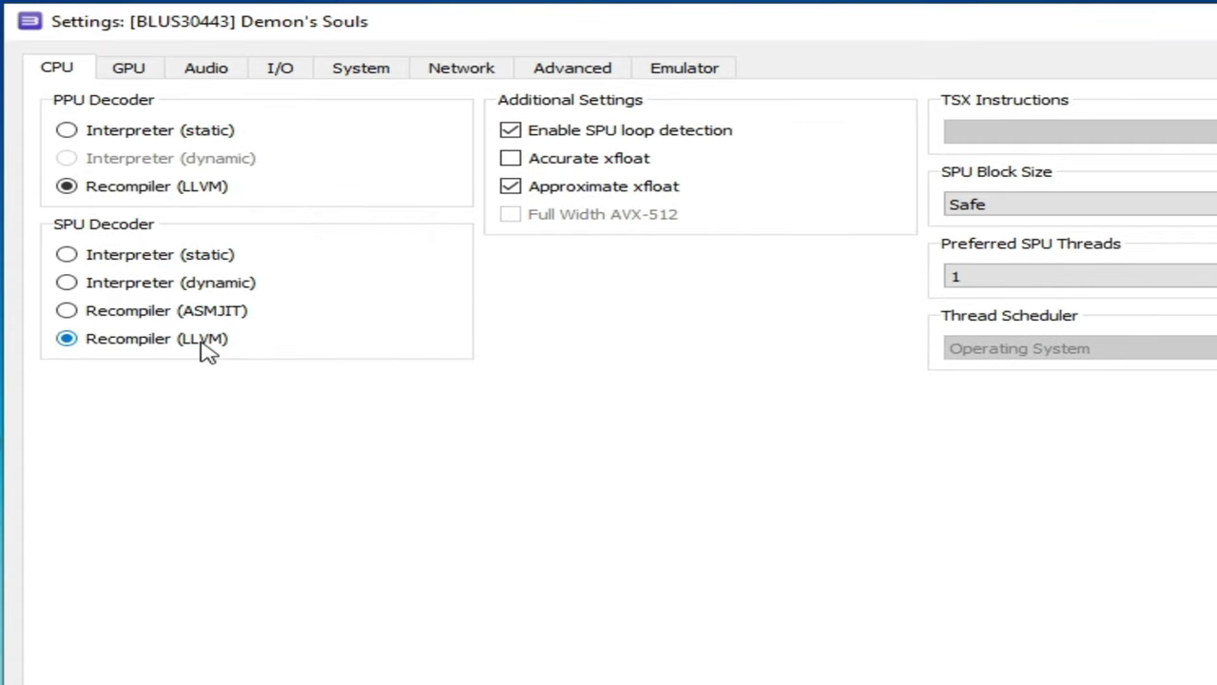
pyautogui.click(514, 134)
pyautogui.click(526, 138)
pyautogui.click(989, 279)
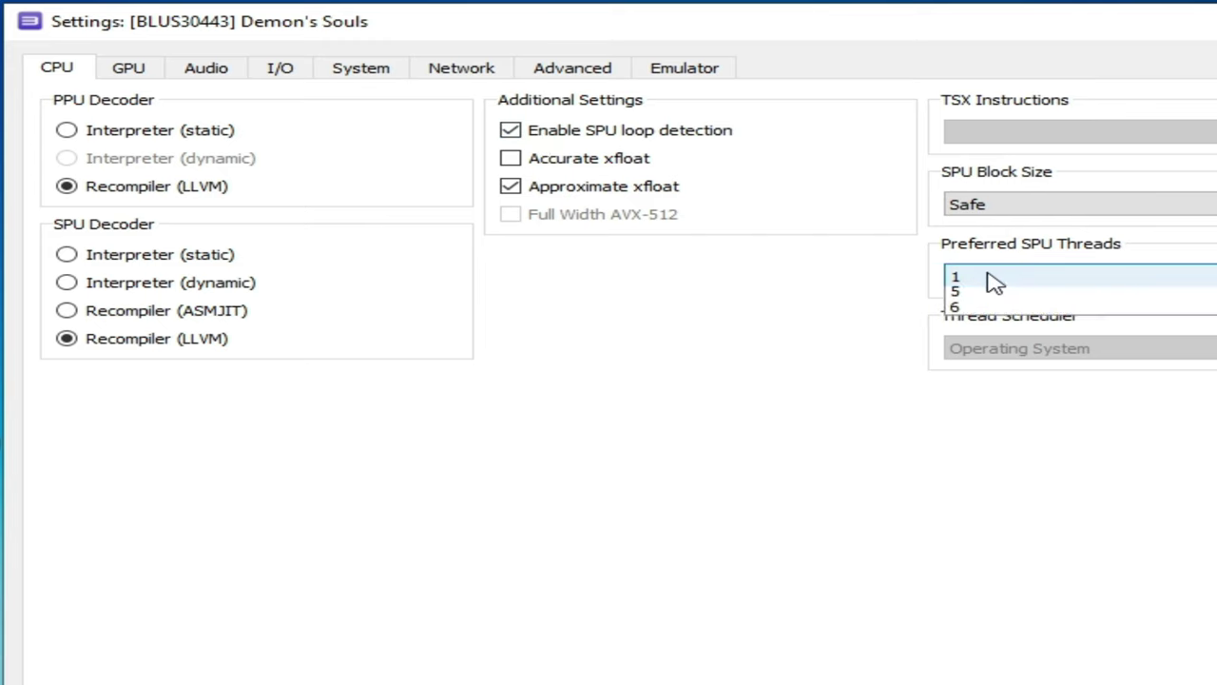
pyautogui.click(982, 313)
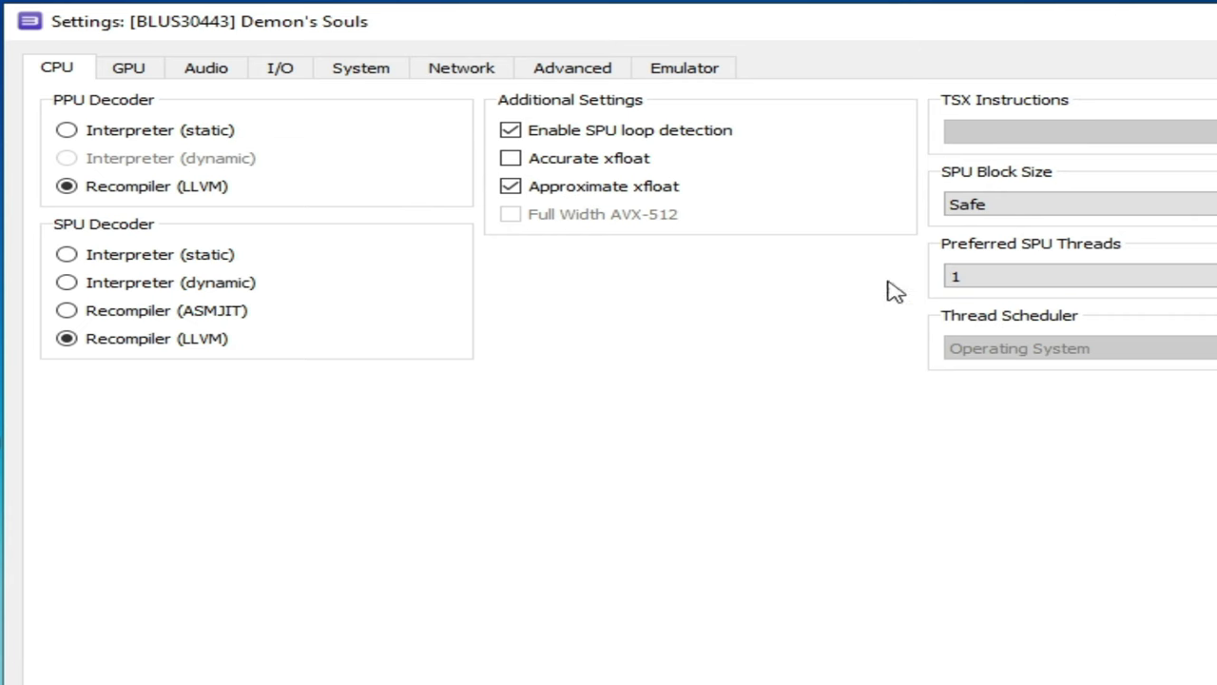
# In the game's GPU settings, set the renderer to Vulkan and enable VSync.
pyautogui.click(113, 76)
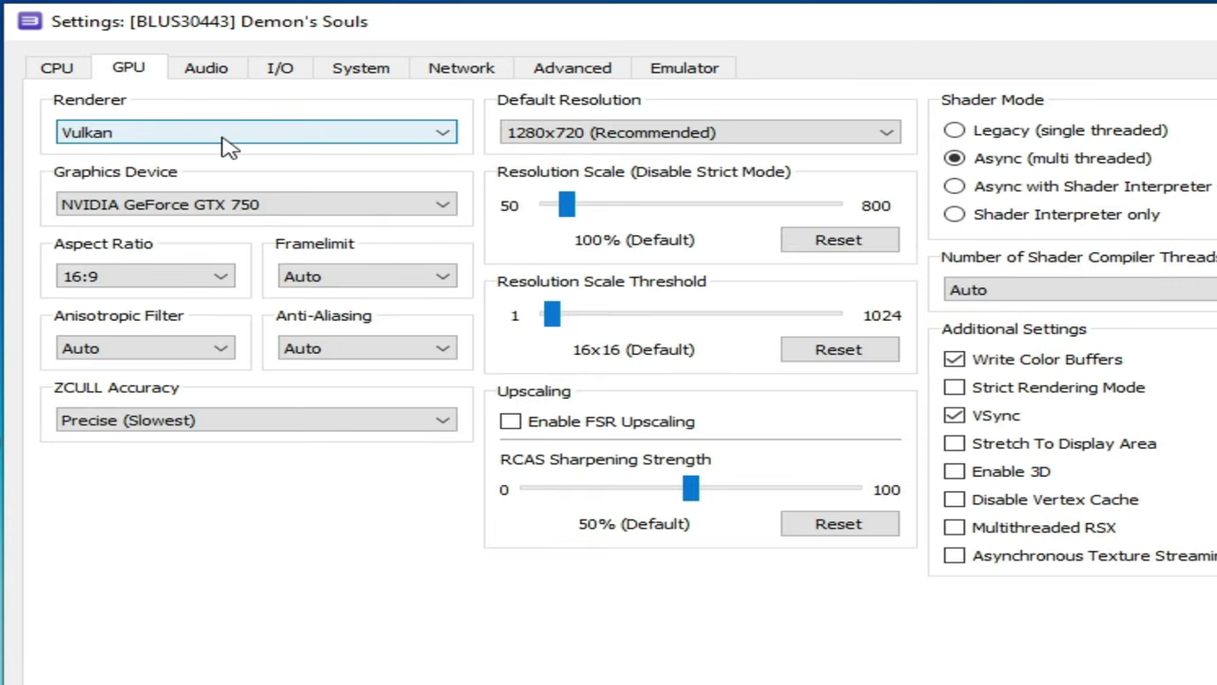
pyautogui.click(157, 135)
pyautogui.click(142, 186)
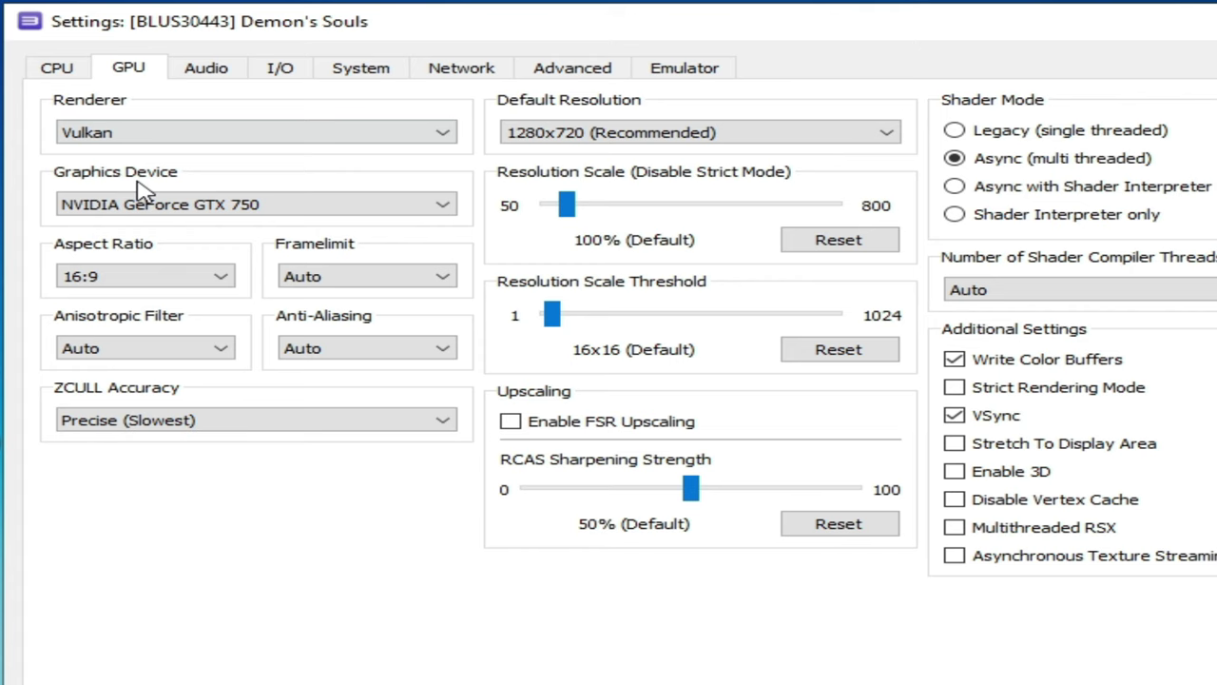
pyautogui.click(182, 138)
pyautogui.click(122, 165)
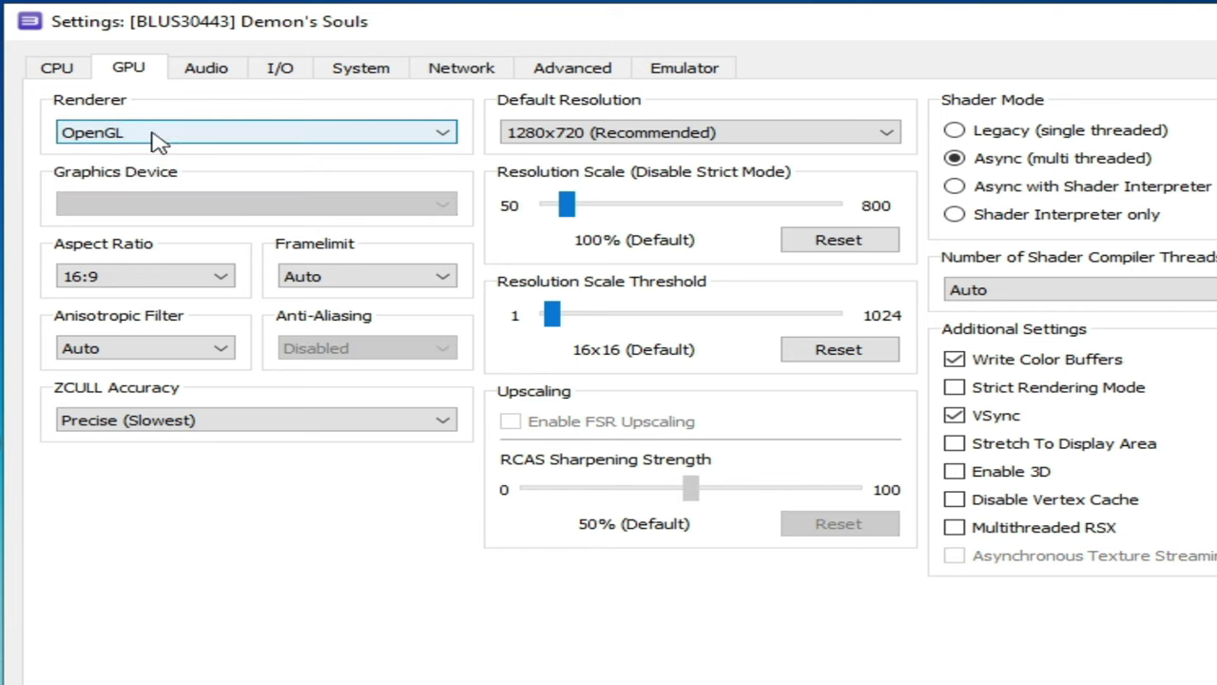
pyautogui.click(158, 140)
pyautogui.click(131, 168)
pyautogui.click(143, 138)
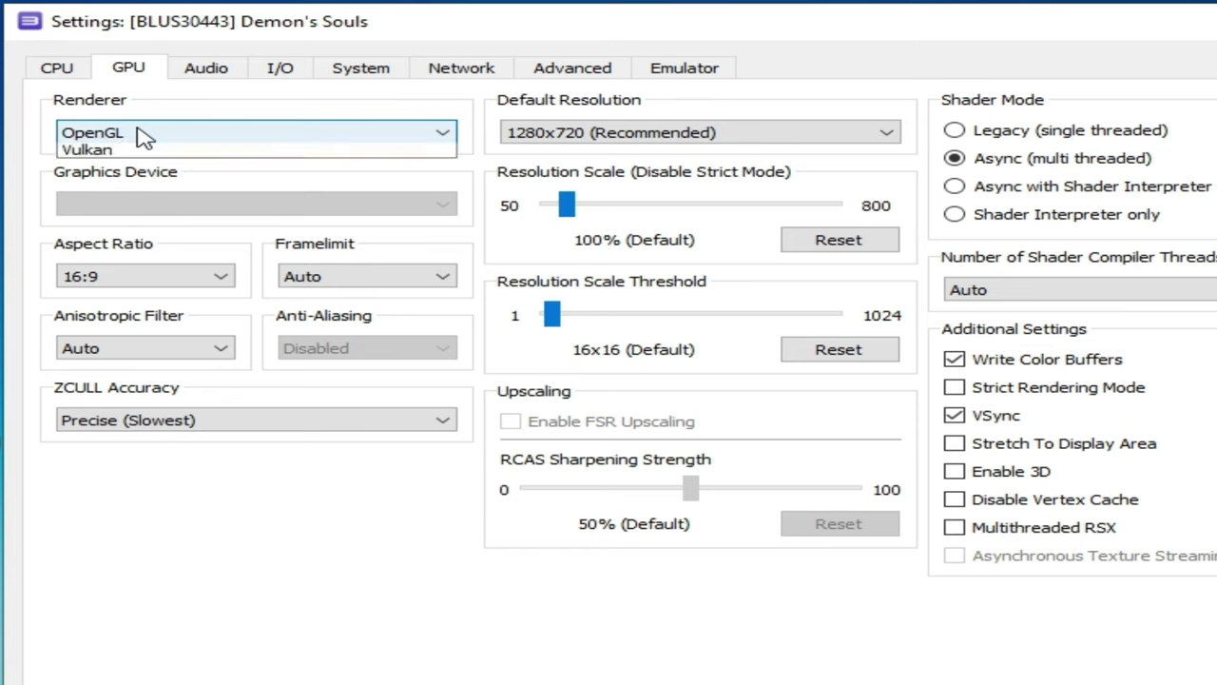
pyautogui.click(149, 189)
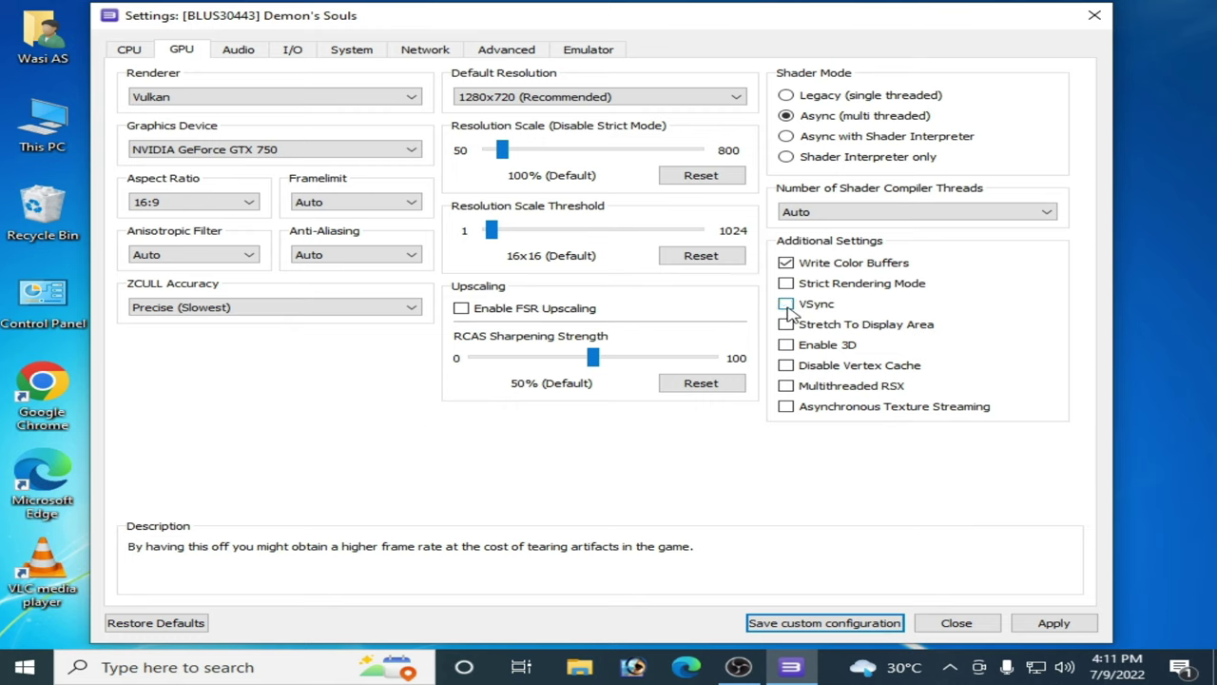
pyautogui.click(787, 305)
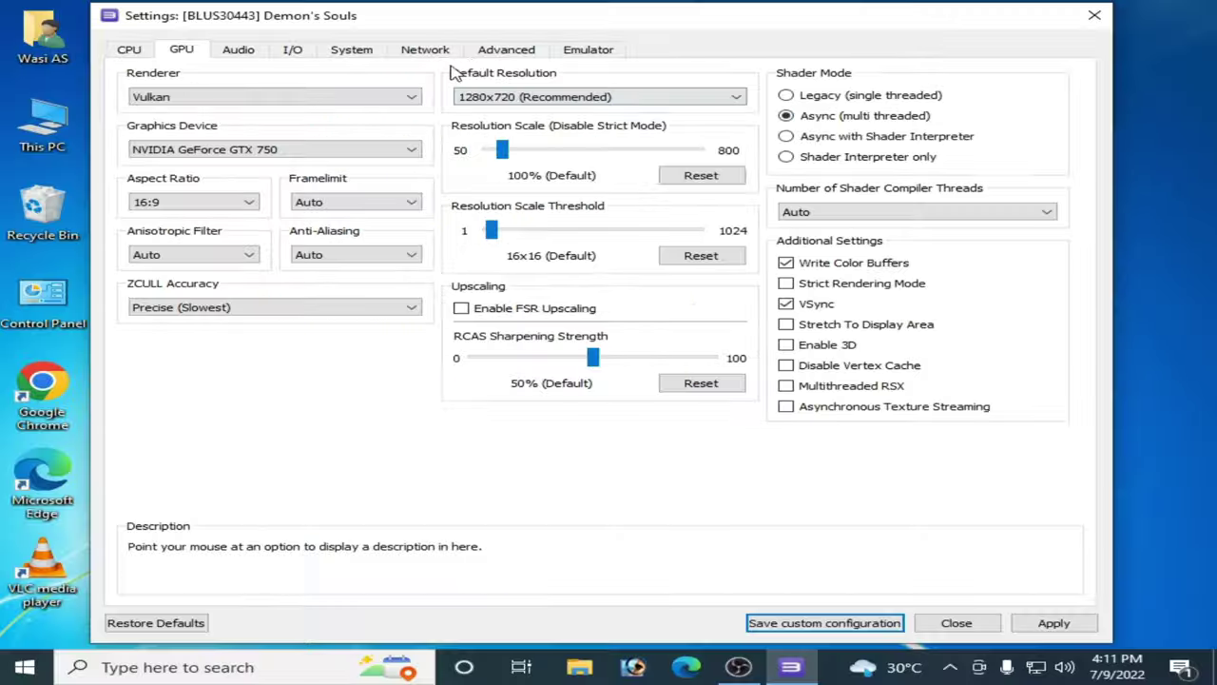
# In the advanced settings, enable Read Depth Buffers and Write Depth Buffers, and set the Driver Wake-Up Delay to 200 µs.
pyautogui.click(506, 49)
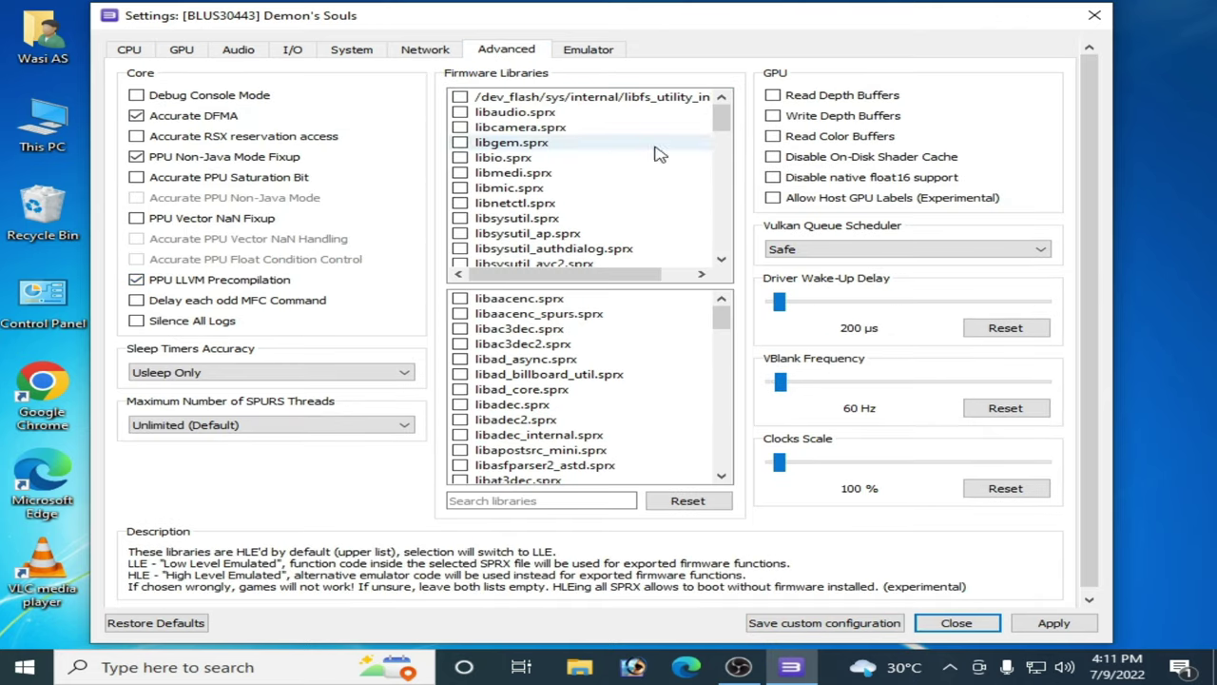
pyautogui.click(772, 95)
pyautogui.click(774, 116)
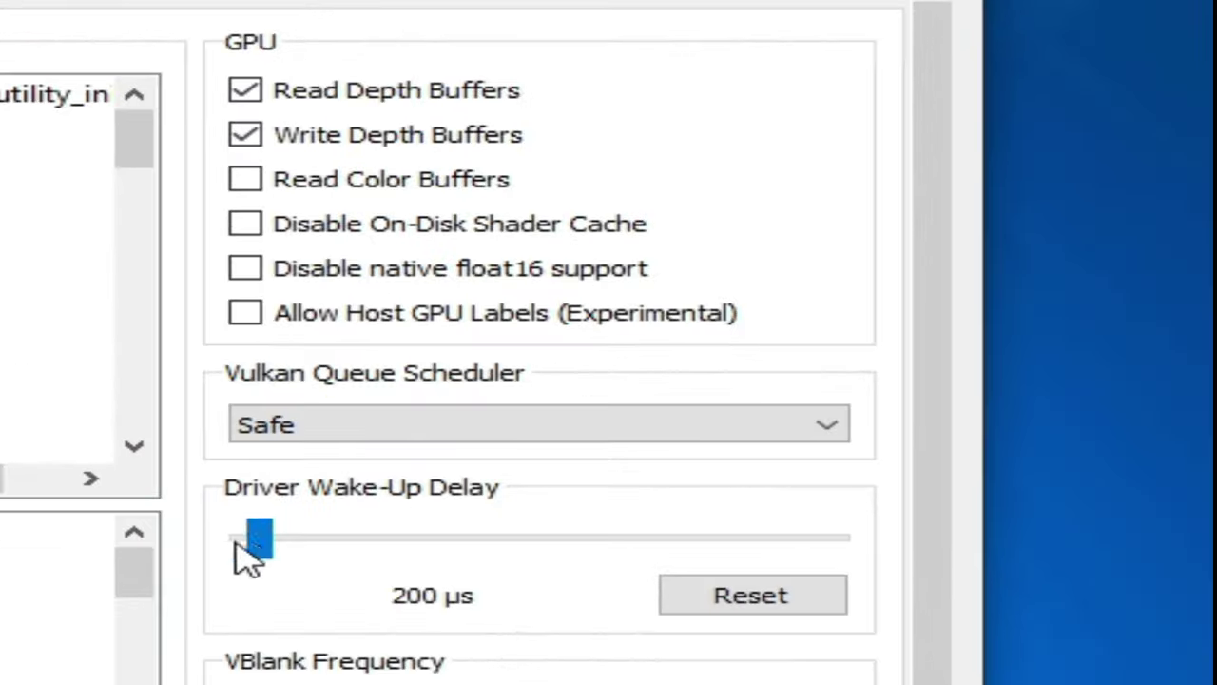
pyautogui.click(747, 318)
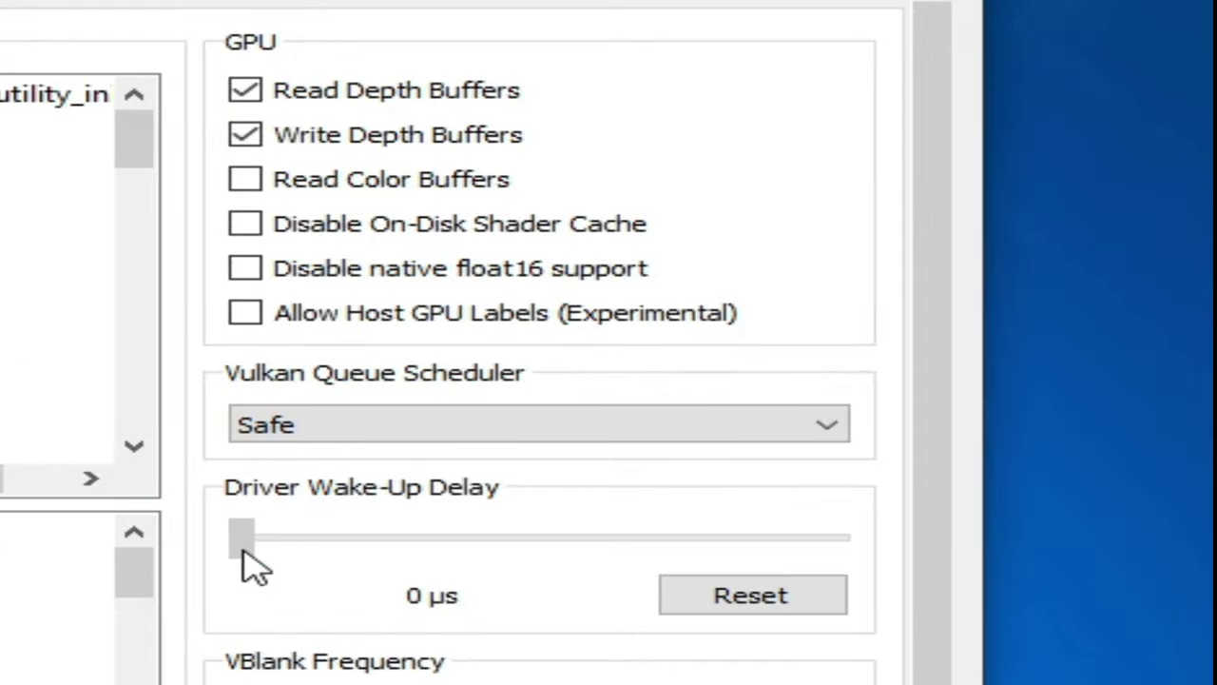
pyautogui.moveTo(250, 557); pyautogui.dragTo(263, 557)
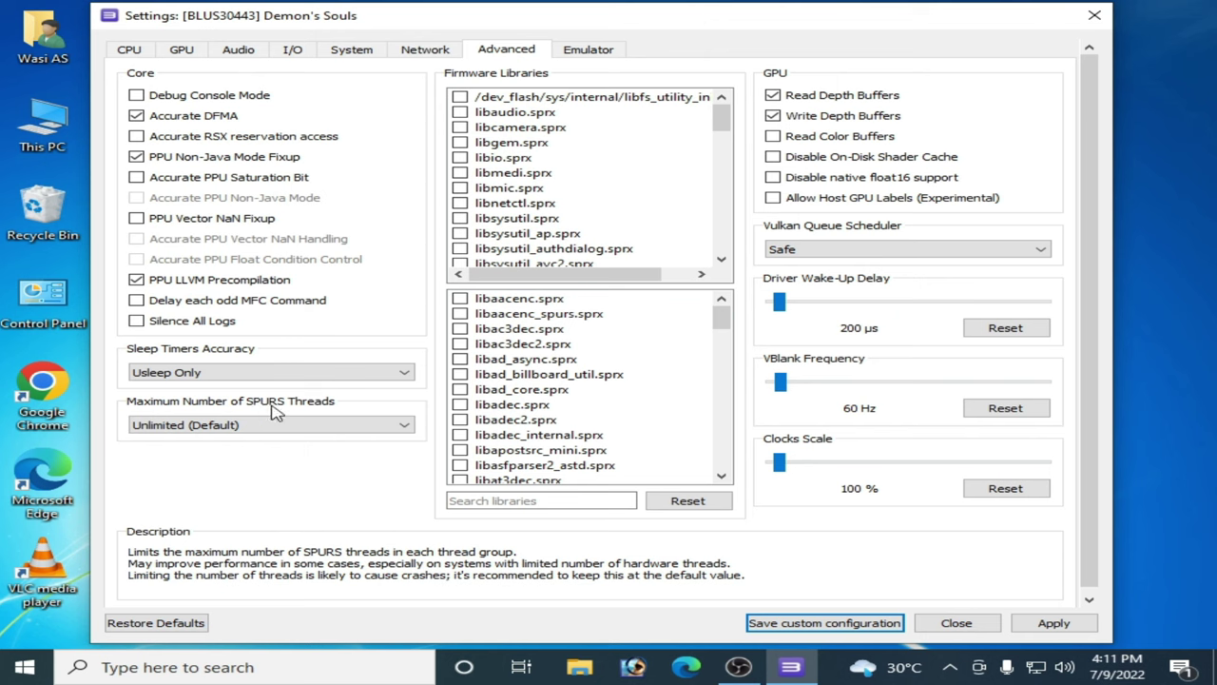
# Try 2 and 5 as the Maximum Number of SPURS Threads.
pyautogui.click(243, 425)
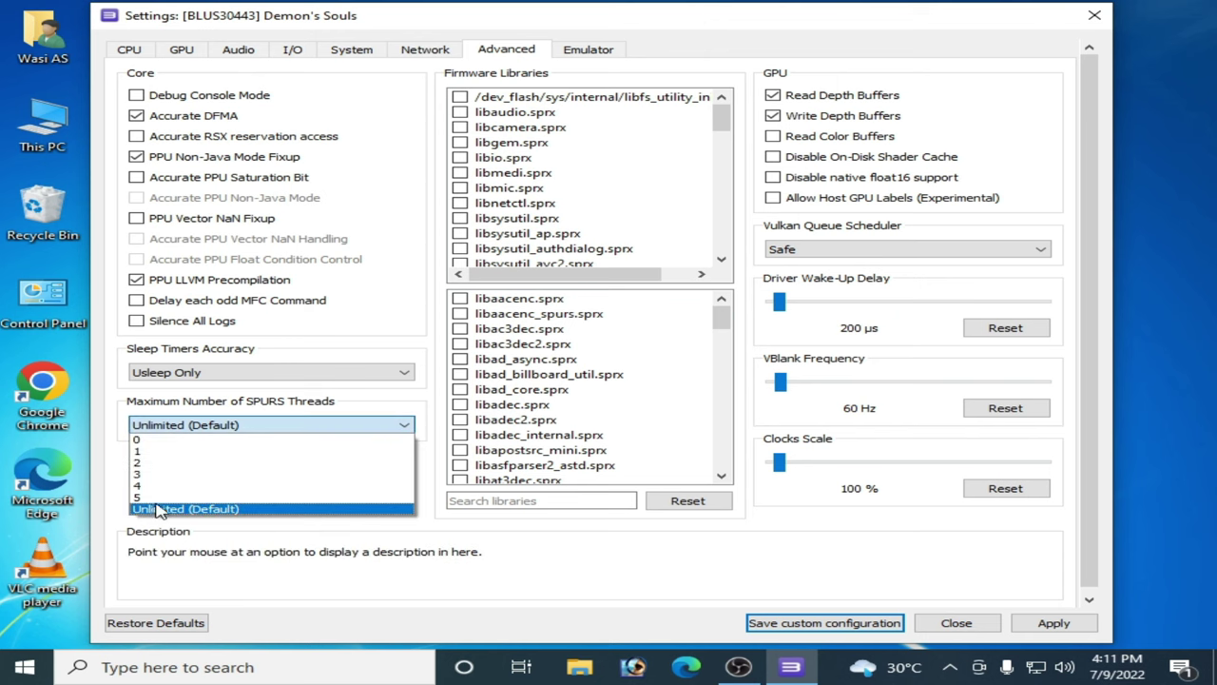
pyautogui.click(152, 463)
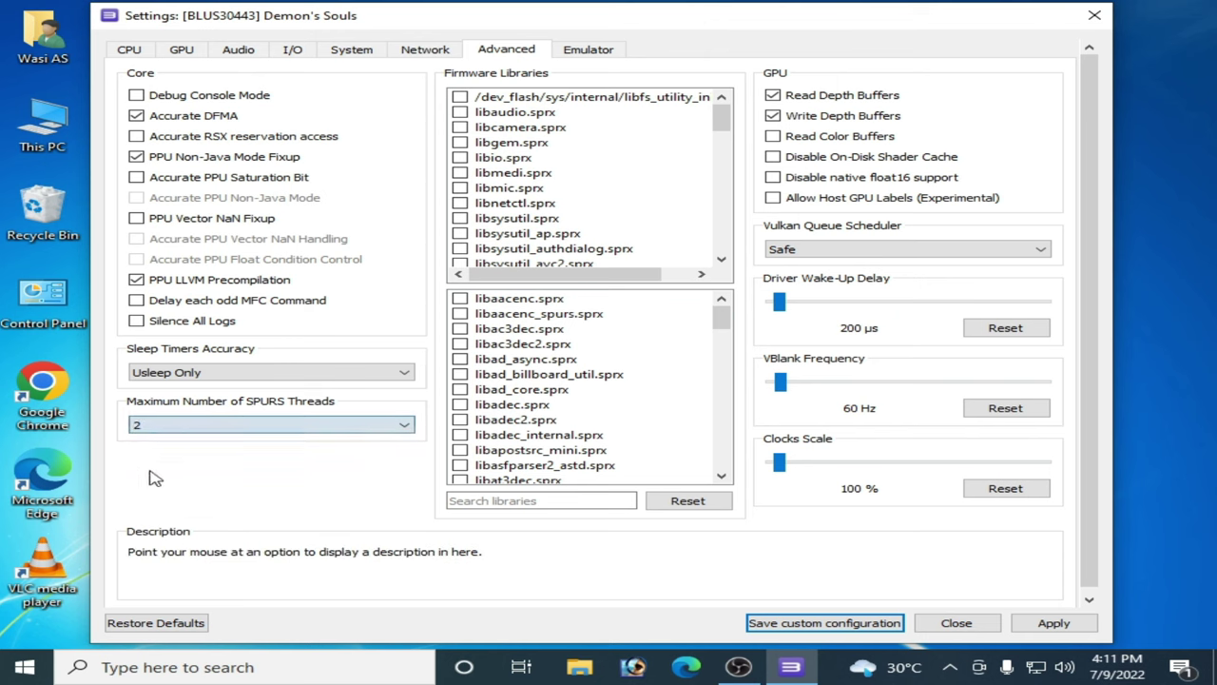
pyautogui.click(164, 432)
pyautogui.click(164, 496)
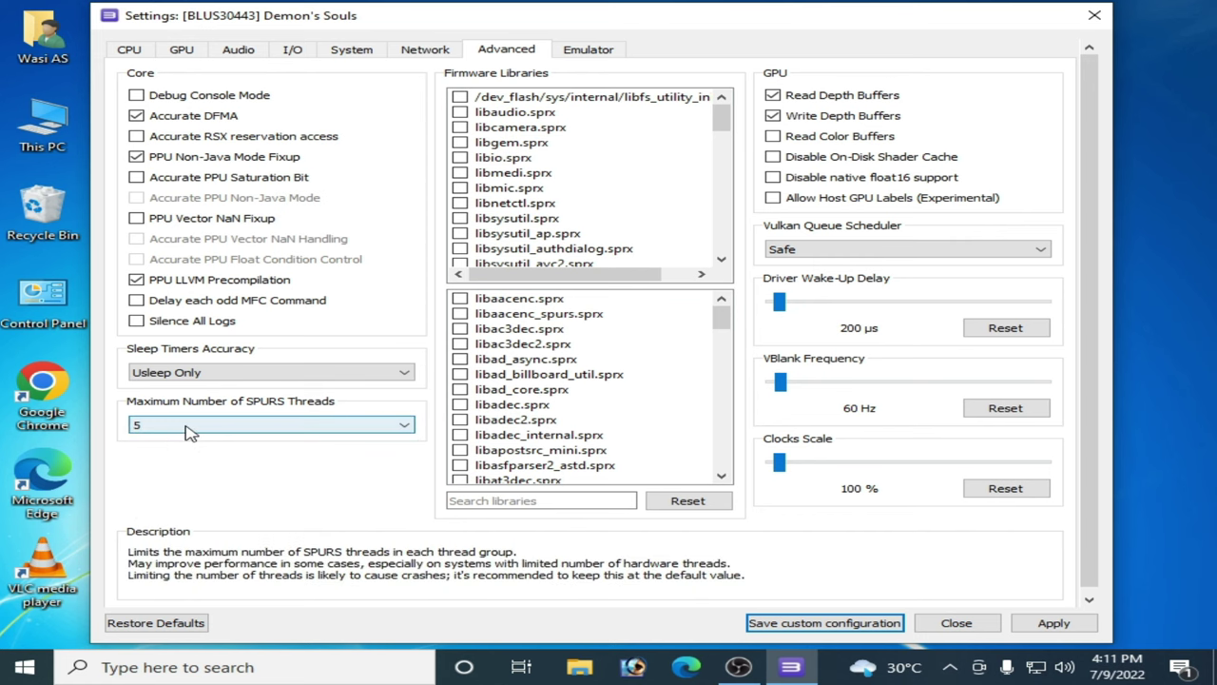
# Set the Maximum Number of SPURS Threads to Unlimited (Default), then apply and save the custom configuration.
pyautogui.click(188, 433)
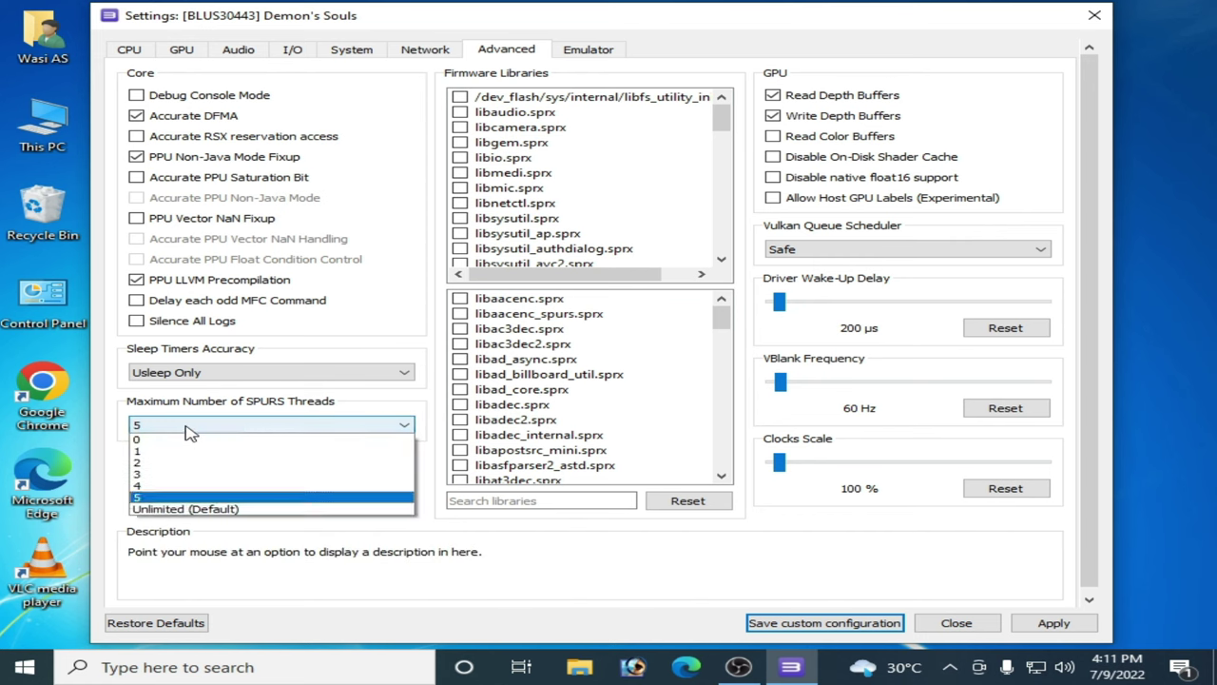
pyautogui.click(170, 511)
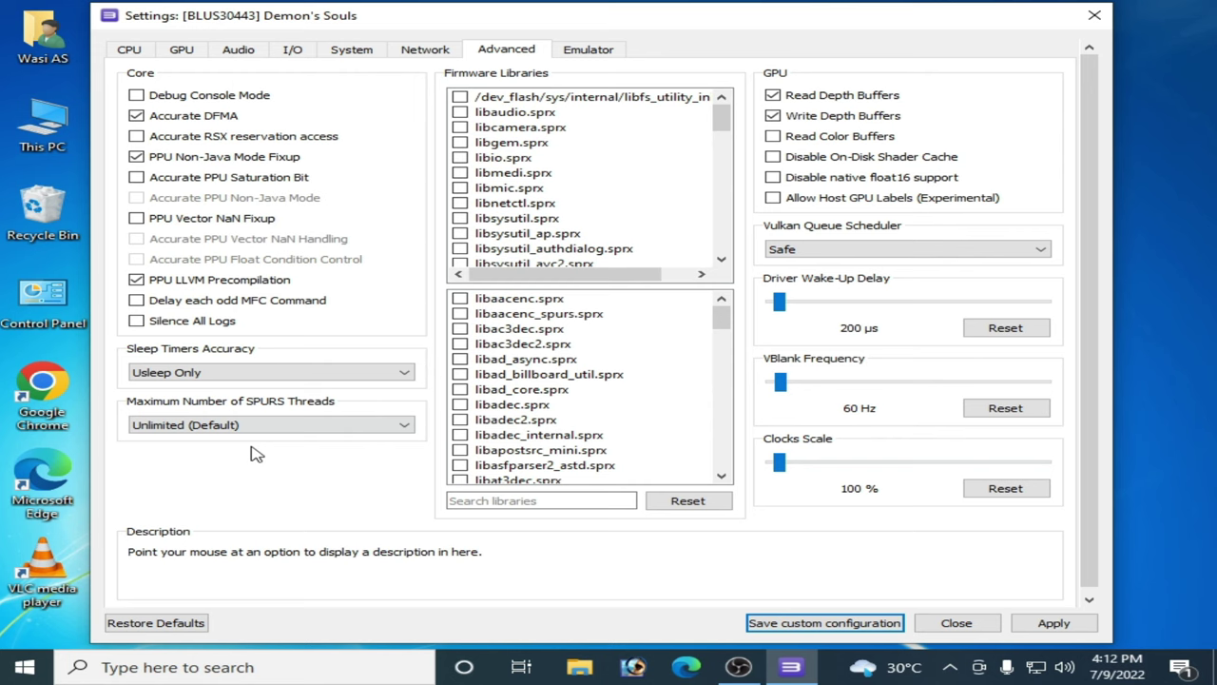
pyautogui.click(1035, 626)
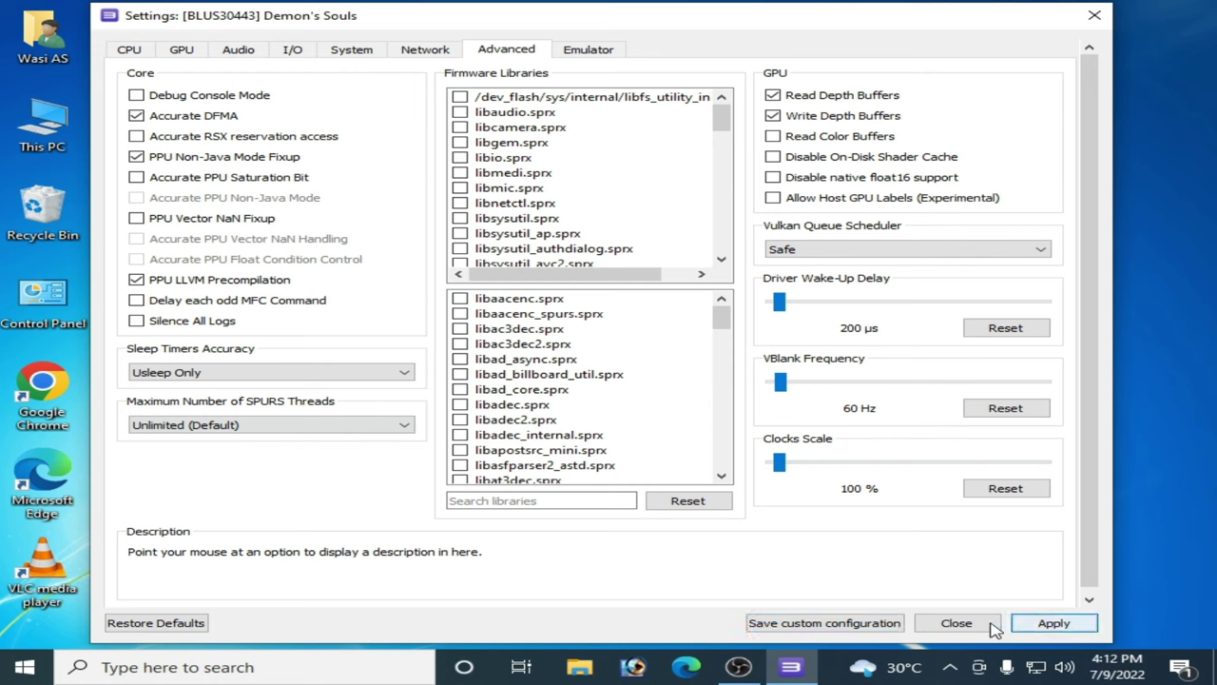
pyautogui.click(815, 623)
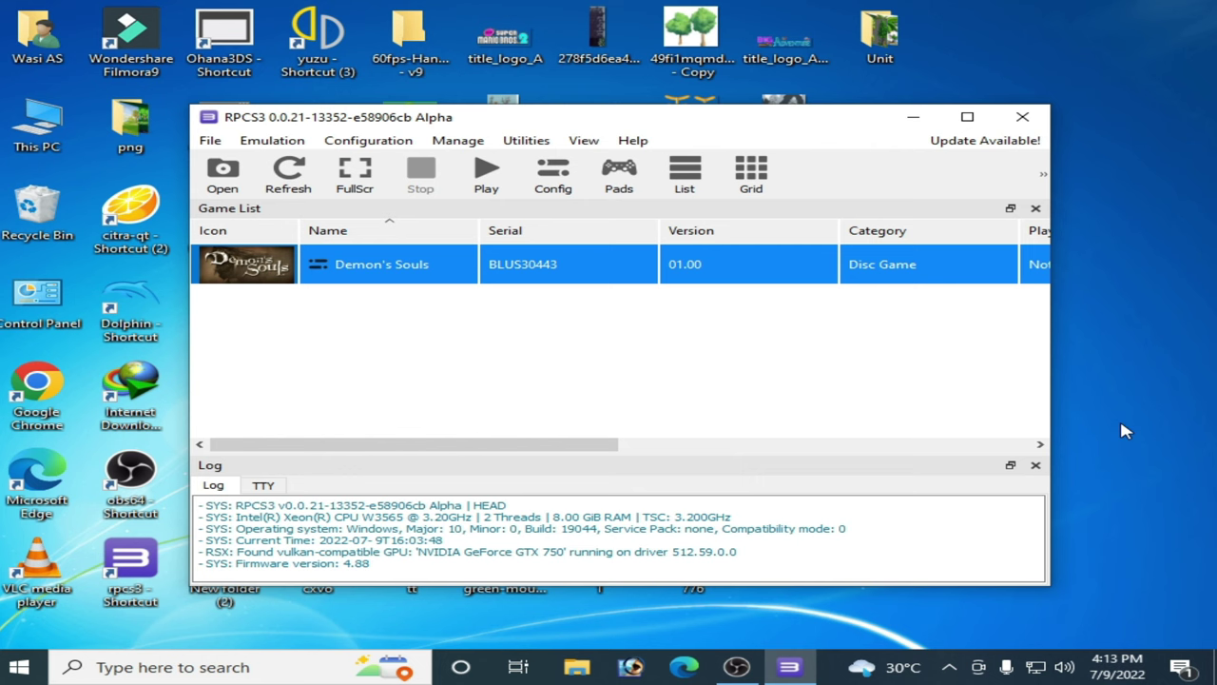
# Open the NVIDIA Control Panel from the desktop and set the PhysX processor to NVIDIA GeForce GTX 750.
pyautogui.rightClick(1127, 381)
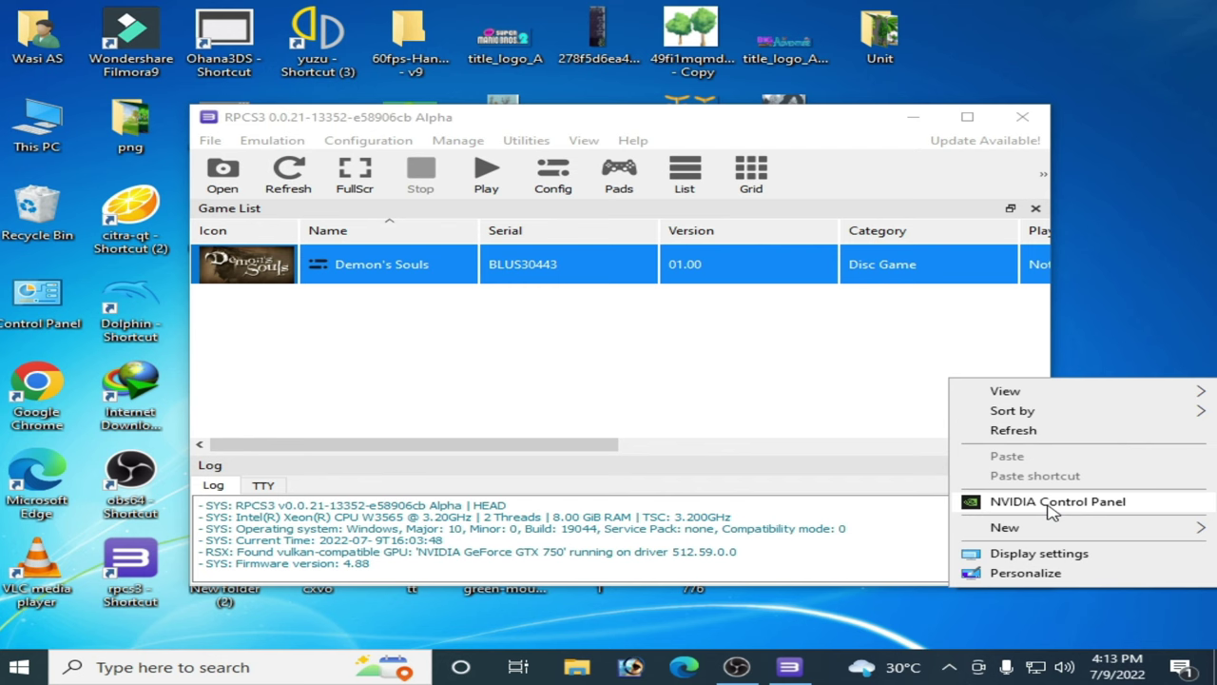
pyautogui.click(1053, 510)
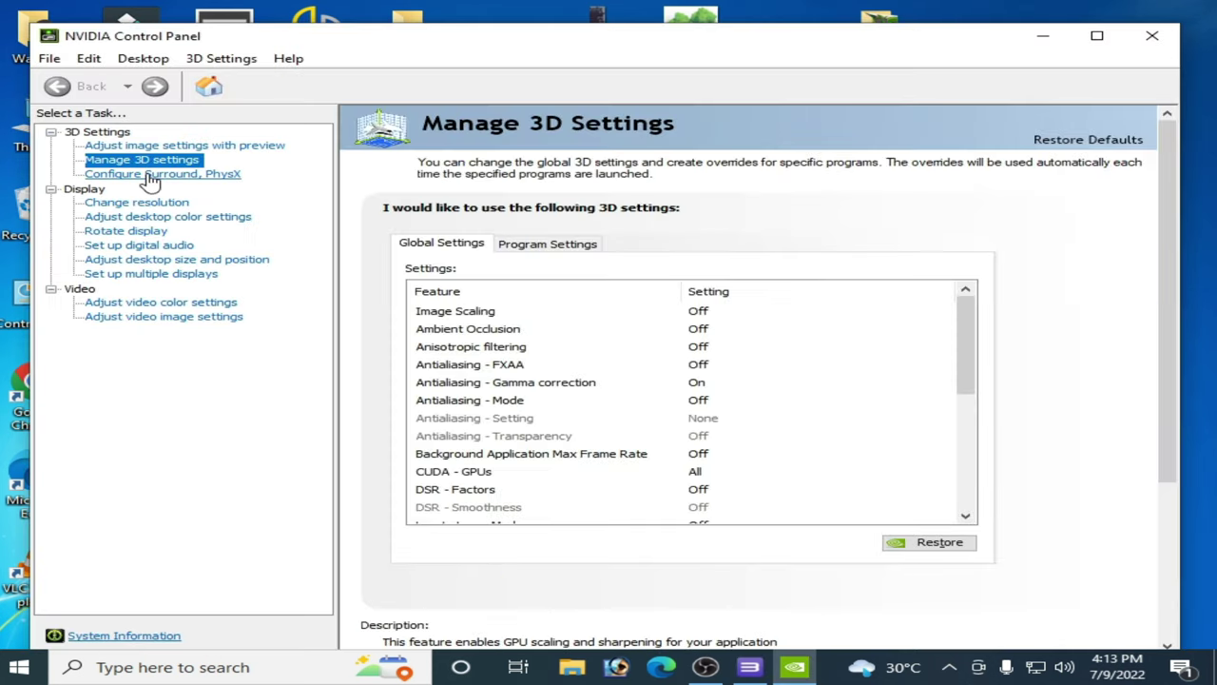
pyautogui.click(152, 176)
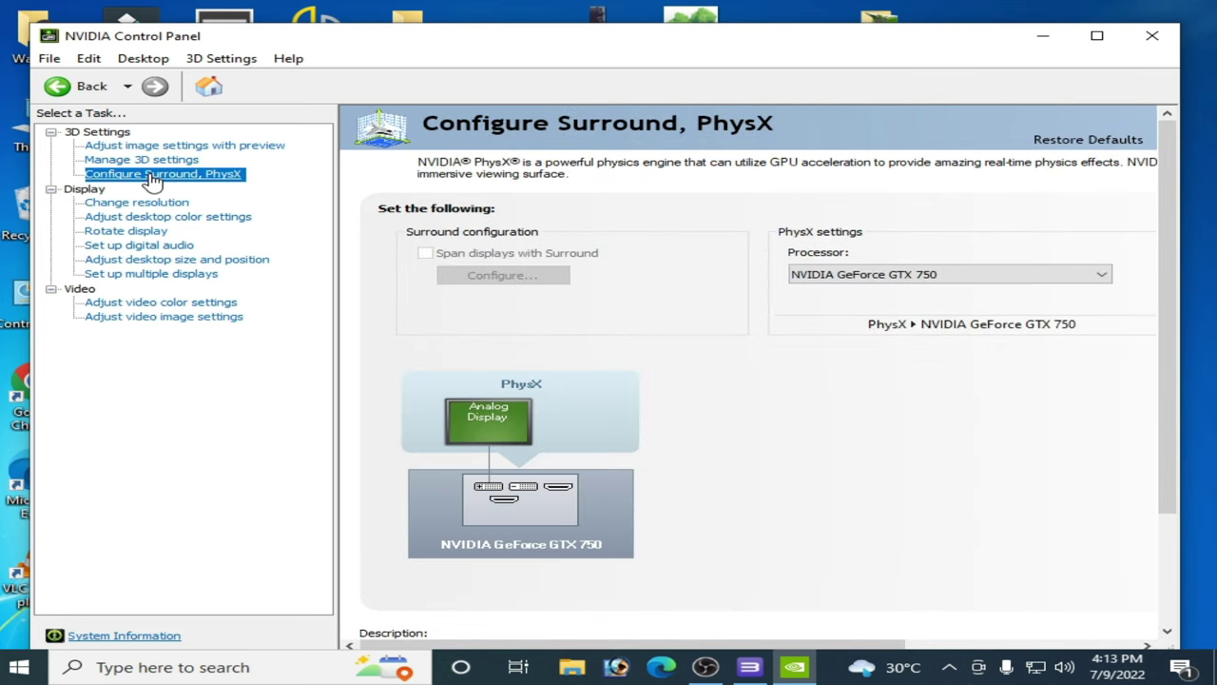
pyautogui.click(936, 275)
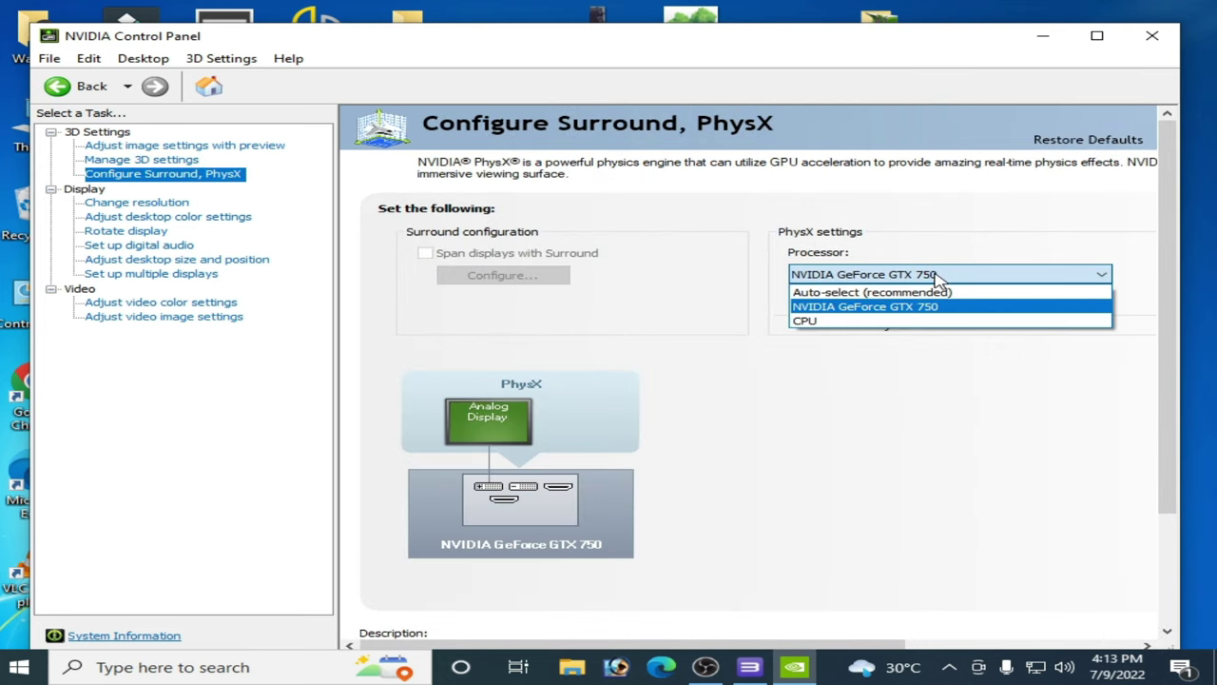
pyautogui.click(864, 310)
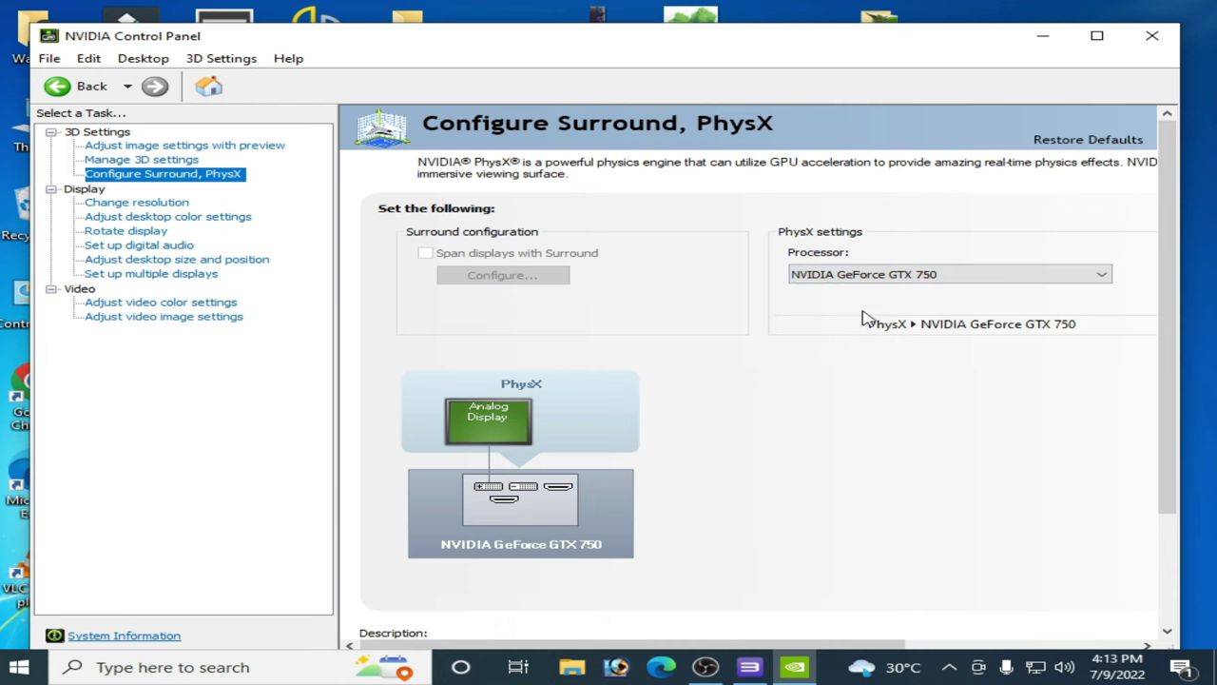
# Set the image settings with preview to use the advanced 3D image settings and apply the choice.
pyautogui.click(157, 147)
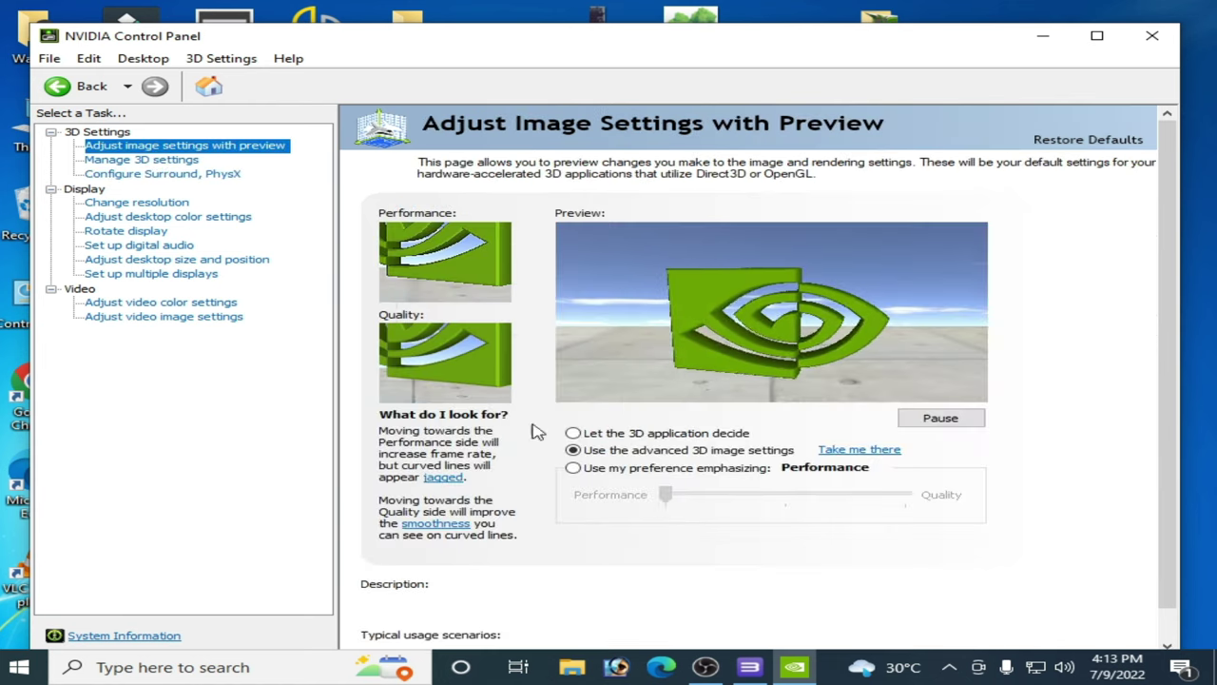
pyautogui.click(572, 468)
pyautogui.moveTo(663, 495)
pyautogui.mouseDown()
pyautogui.moveTo(786, 494)
pyautogui.moveTo(645, 493)
pyautogui.mouseUp()
pyautogui.click(573, 450)
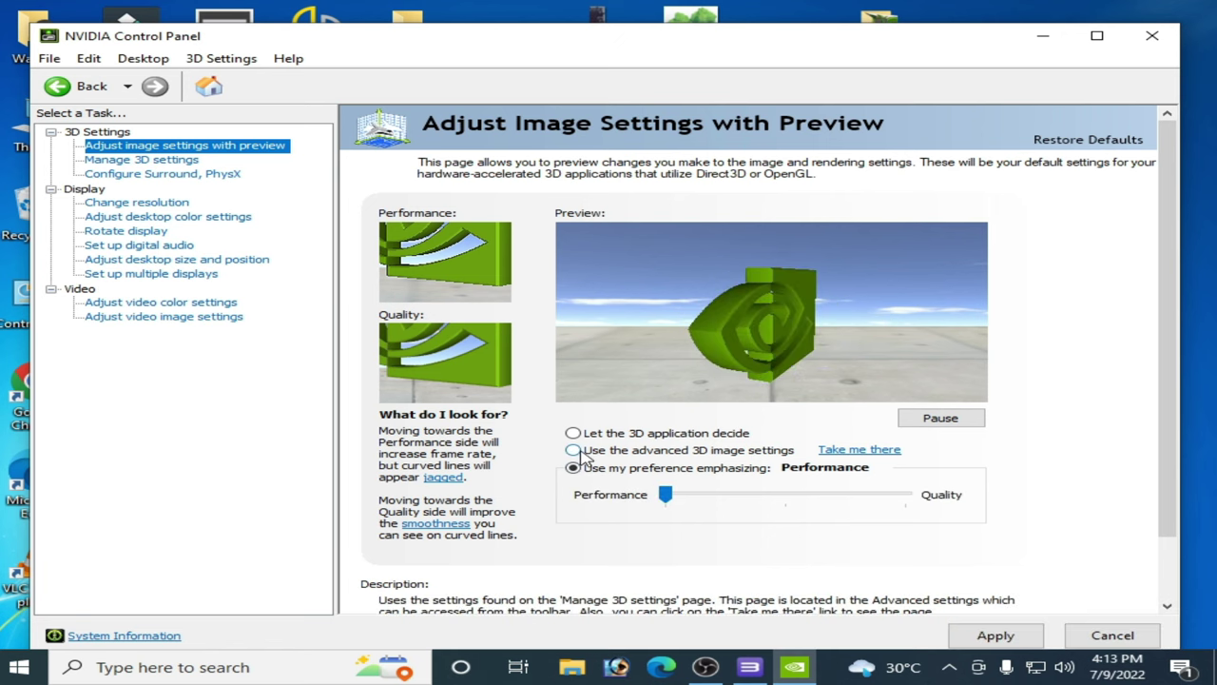
pyautogui.click(994, 636)
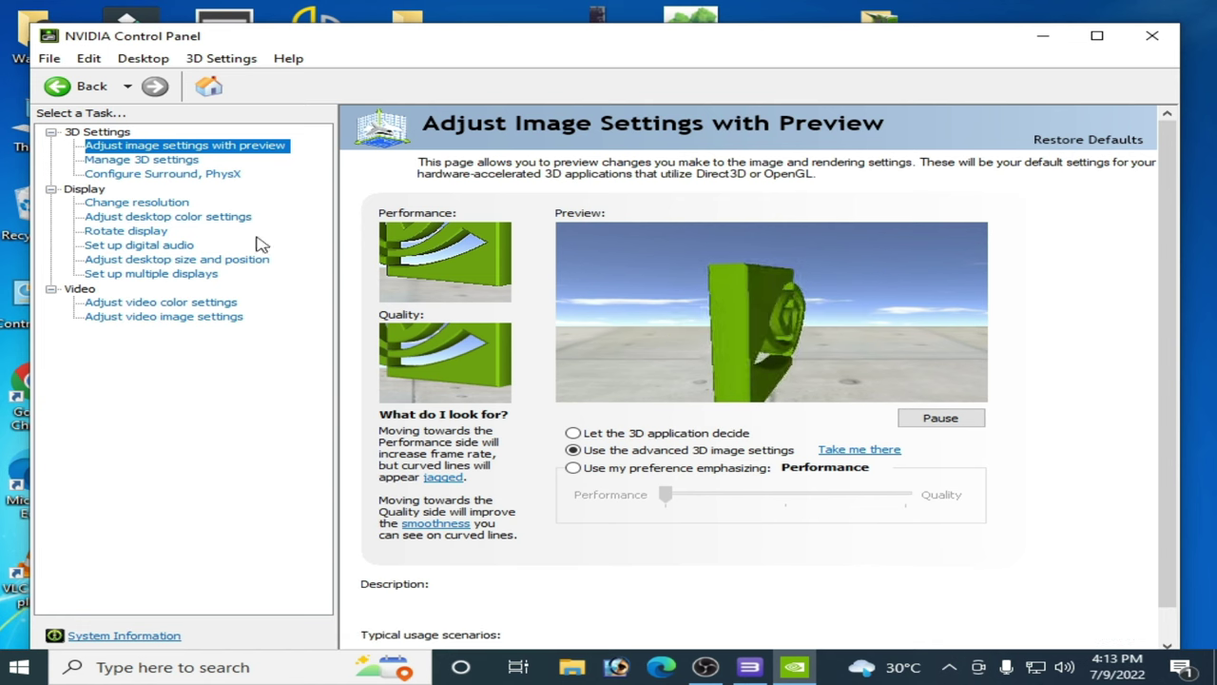
# In the global 3D settings, set the OpenGL rendering GPU to NVIDIA GeForce GTX 750.
pyautogui.click(141, 161)
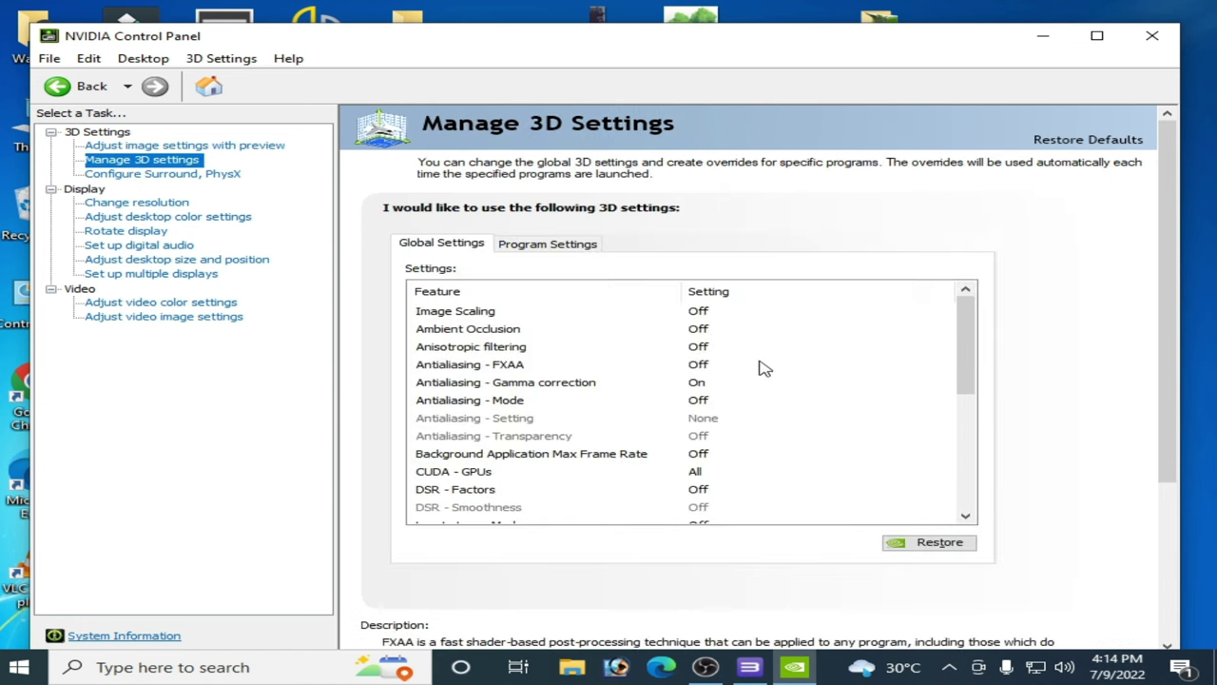
pyautogui.moveTo(967, 336); pyautogui.dragTo(992, 402)
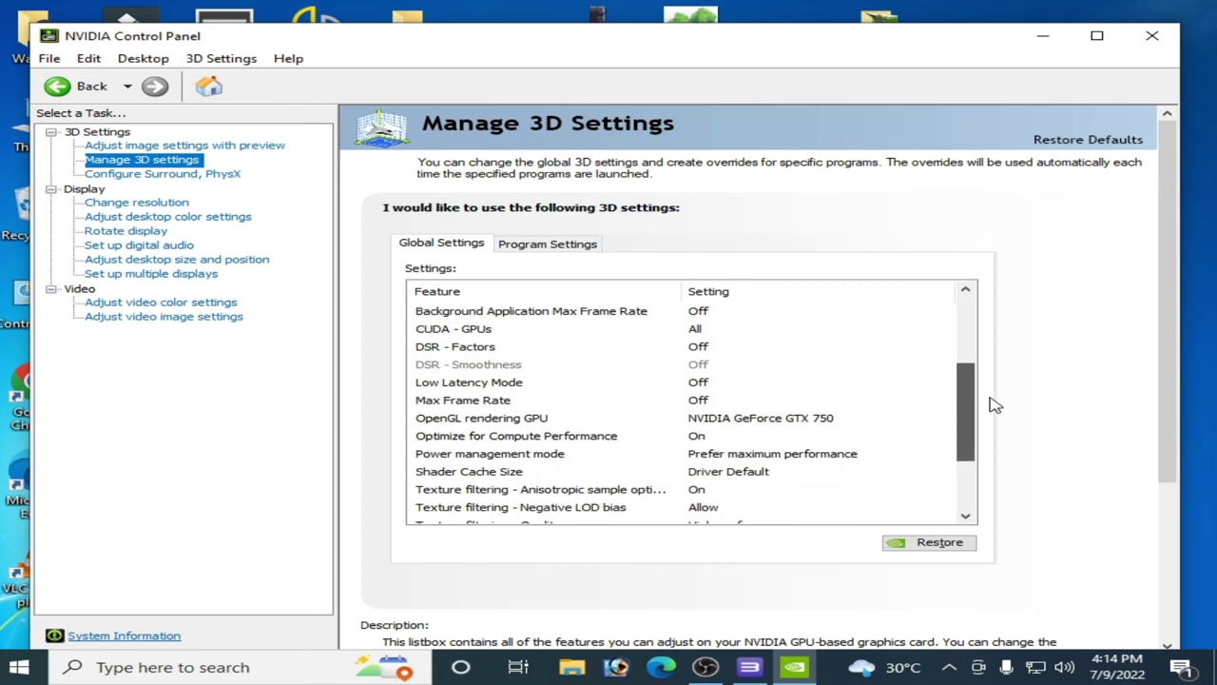
pyautogui.click(764, 423)
pyautogui.click(764, 424)
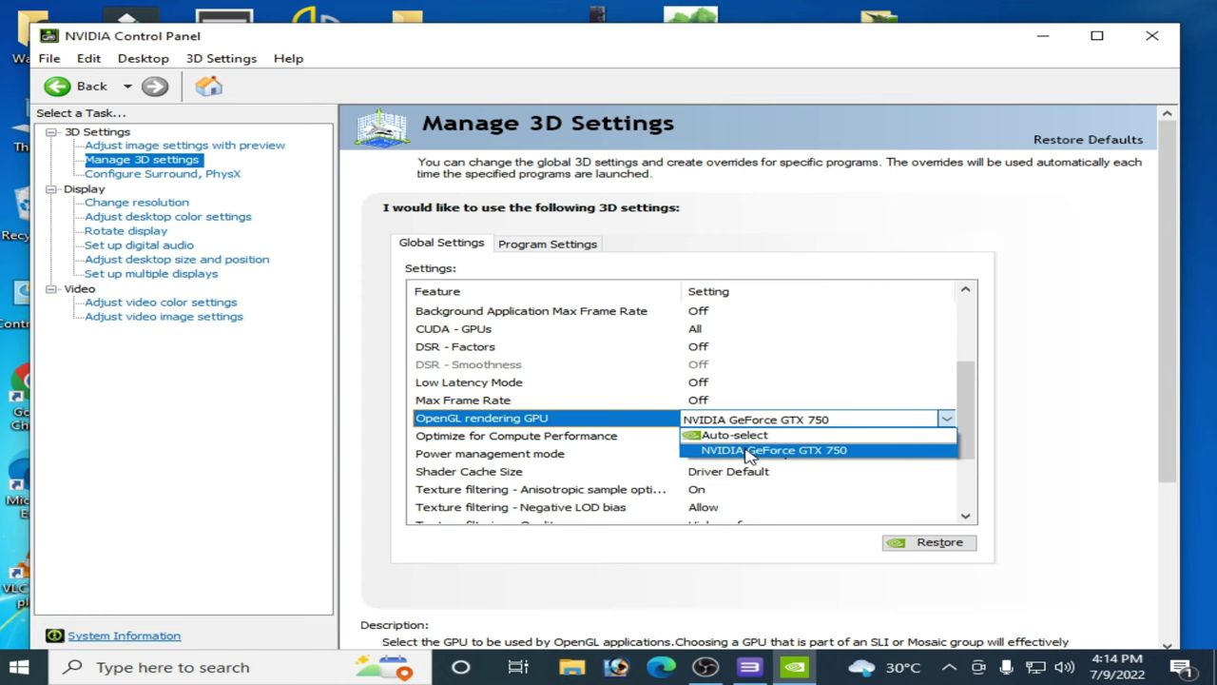
pyautogui.click(752, 449)
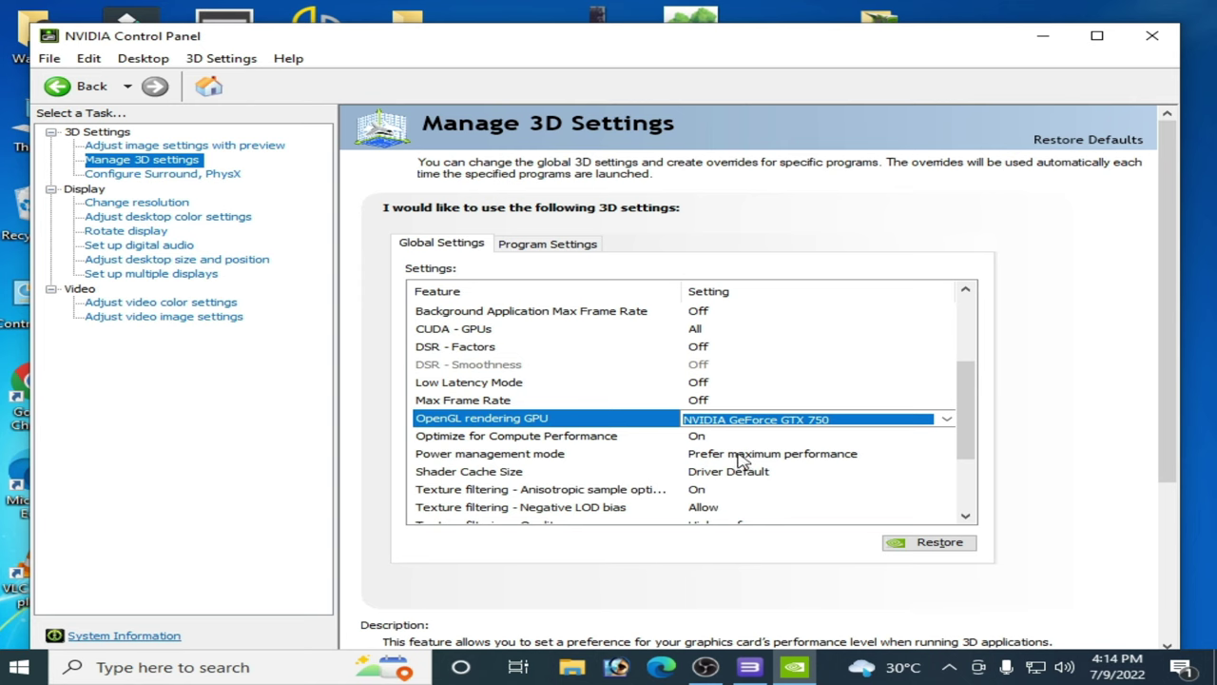
# Set the global power management mode to Prefer maximum performance.
pyautogui.click(743, 461)
pyautogui.click(743, 460)
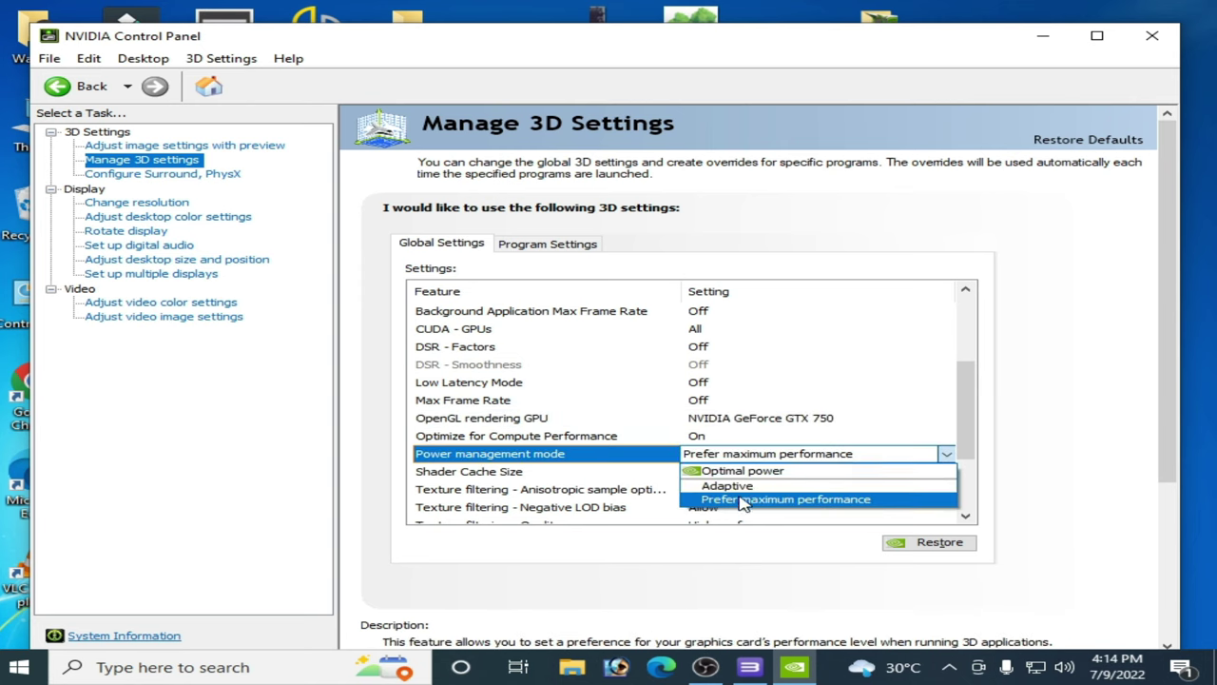
pyautogui.click(743, 501)
pyautogui.moveTo(966, 425); pyautogui.dragTo(977, 463)
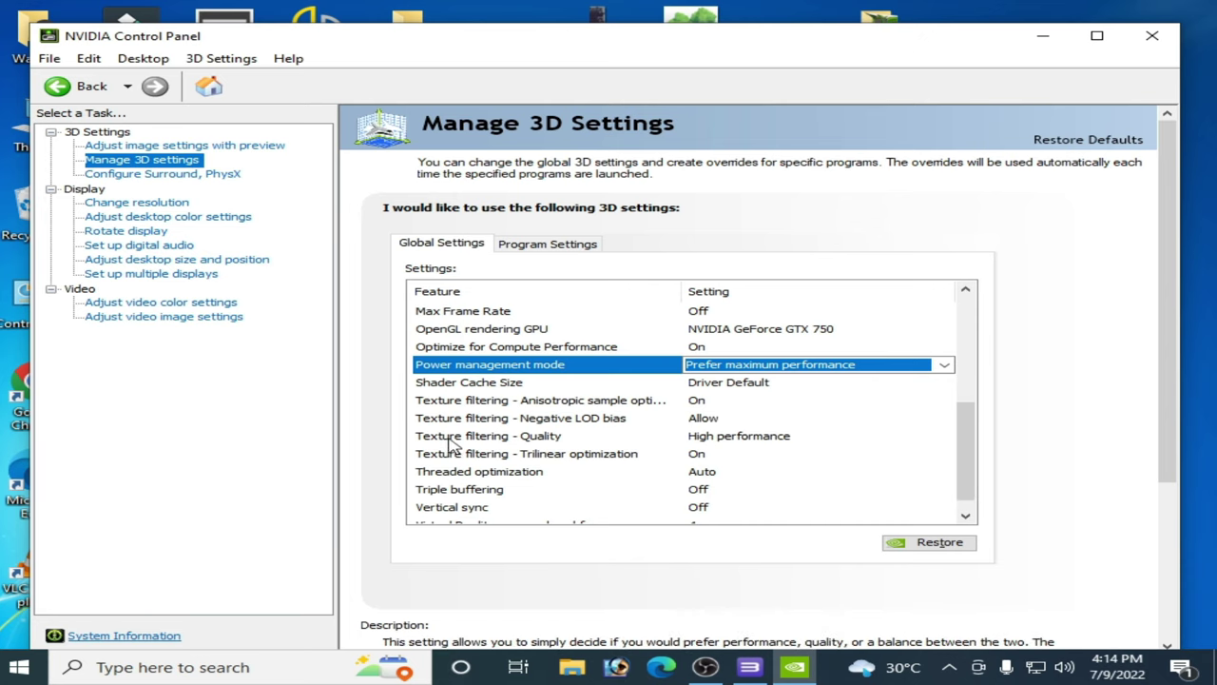
# Set the global Texture filtering - Quality option to High performance and apply the 3D settings.
pyautogui.click(729, 443)
pyautogui.click(729, 443)
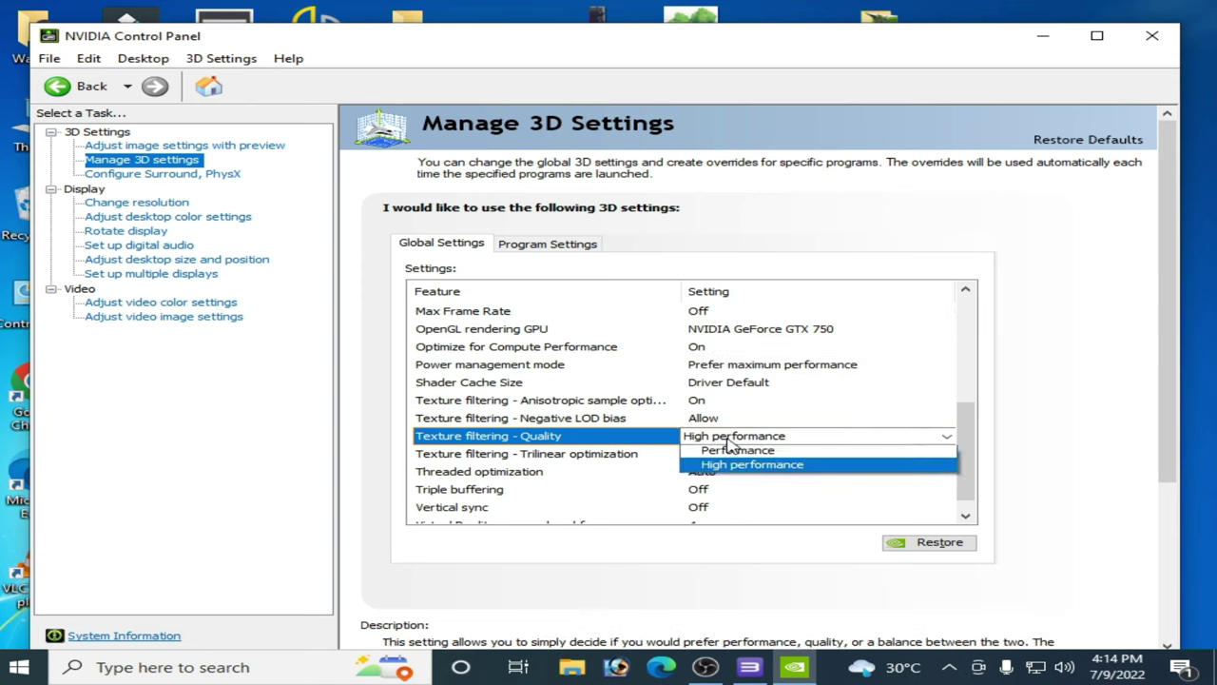
pyautogui.click(737, 496)
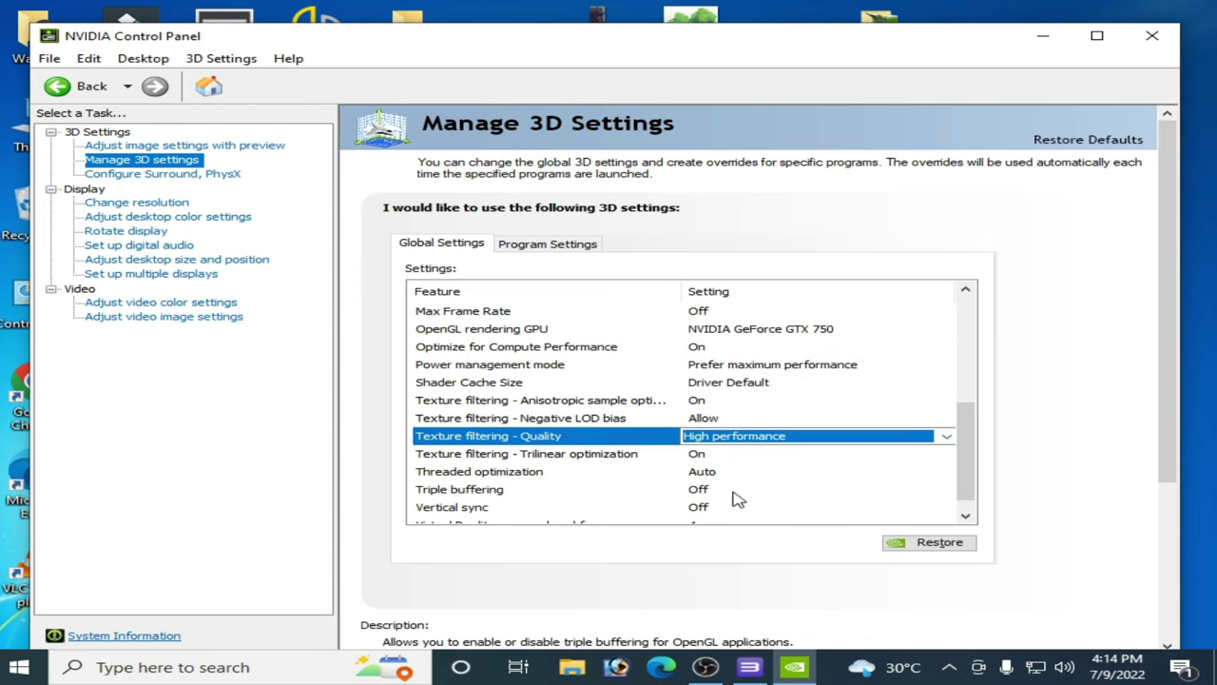
pyautogui.scroll(2, 967, 486)
pyautogui.click(993, 635)
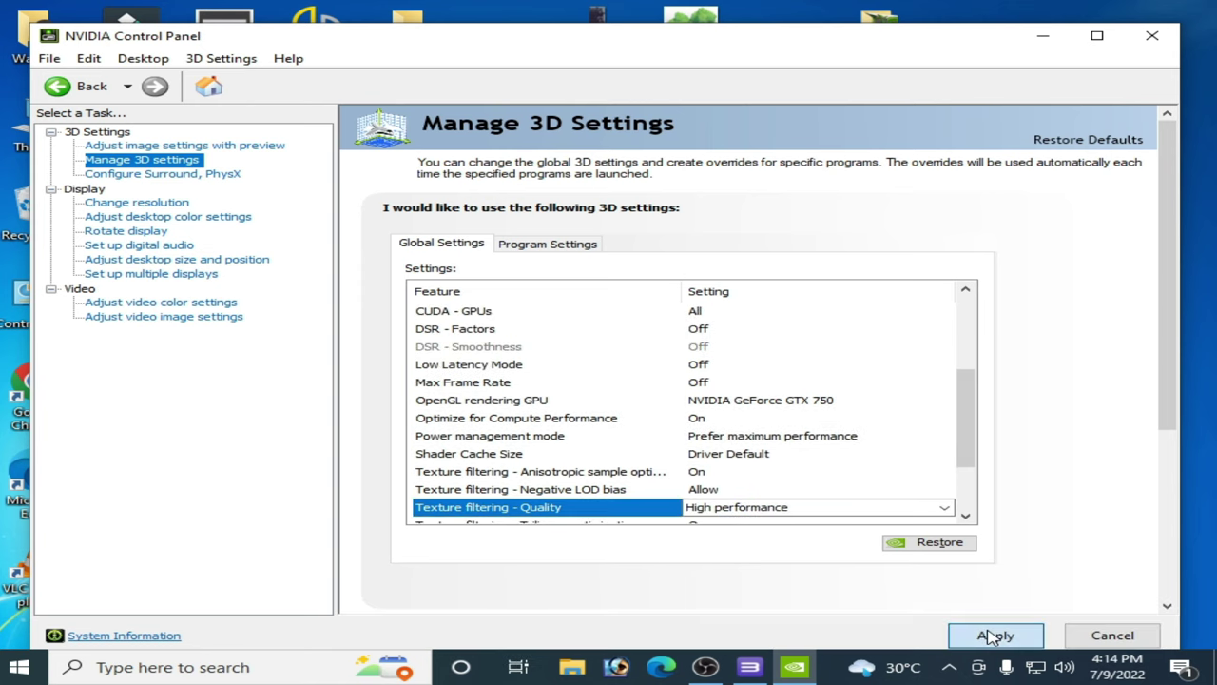
# View the NVIDIA system information for the graphics card, close it and exit the NVIDIA Control Panel.
pyautogui.click(152, 635)
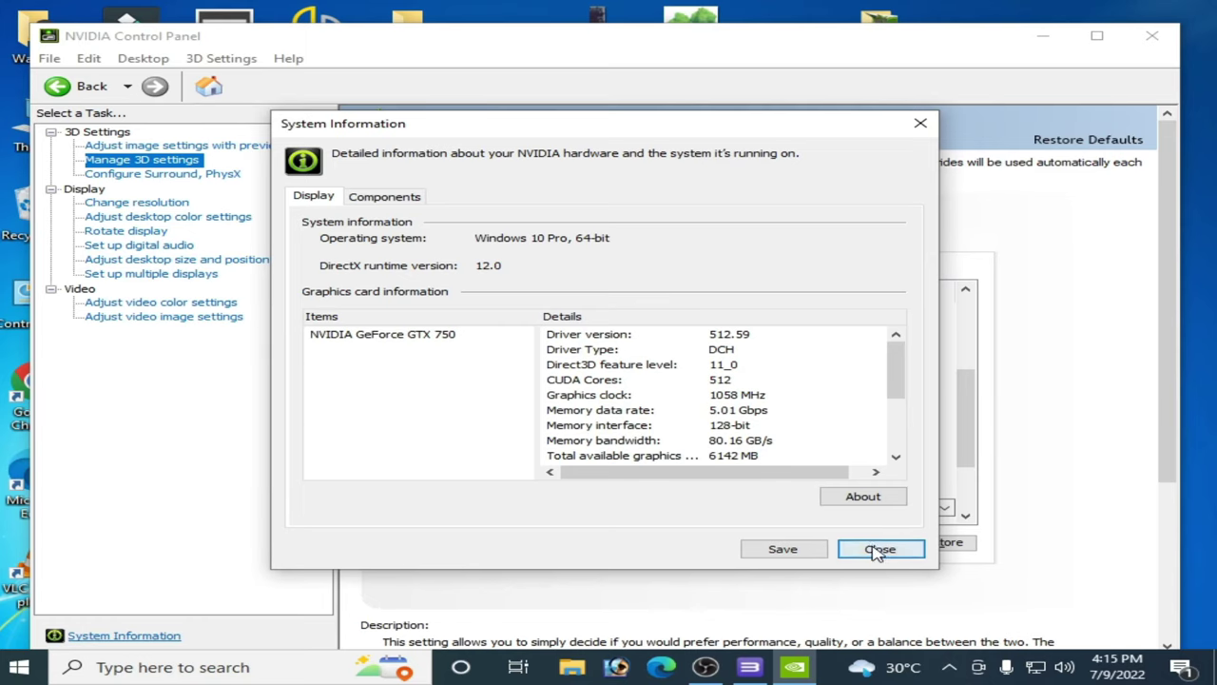
pyautogui.click(878, 625)
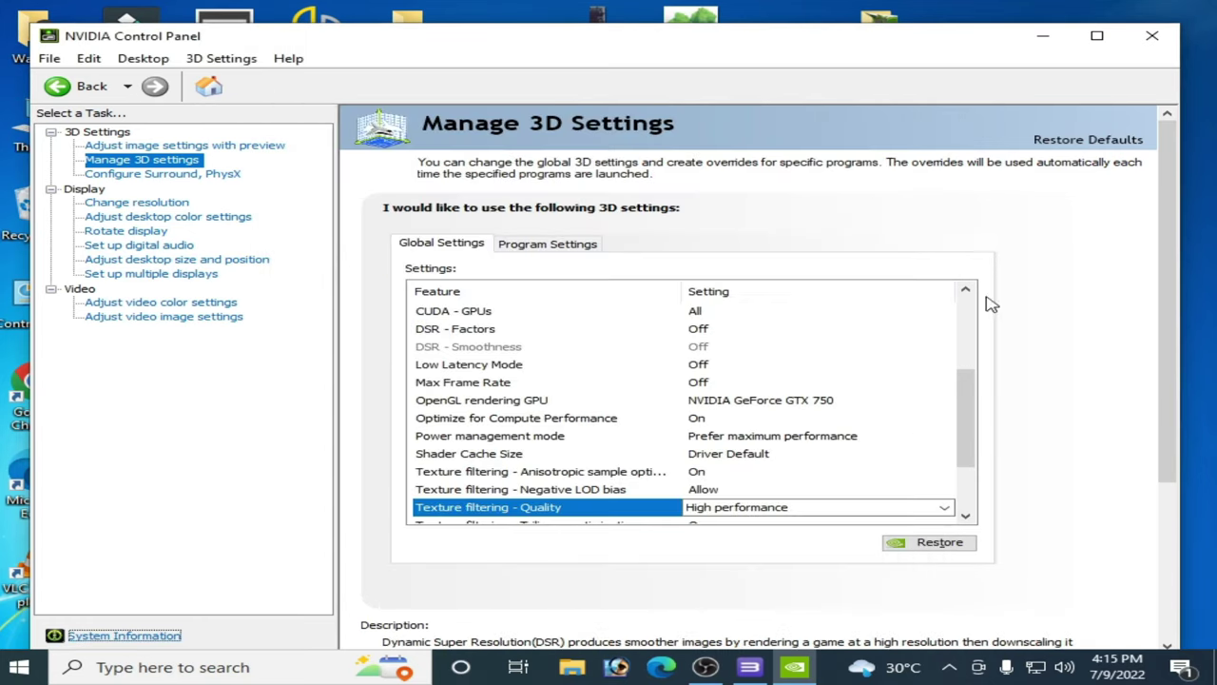
pyautogui.click(1152, 35)
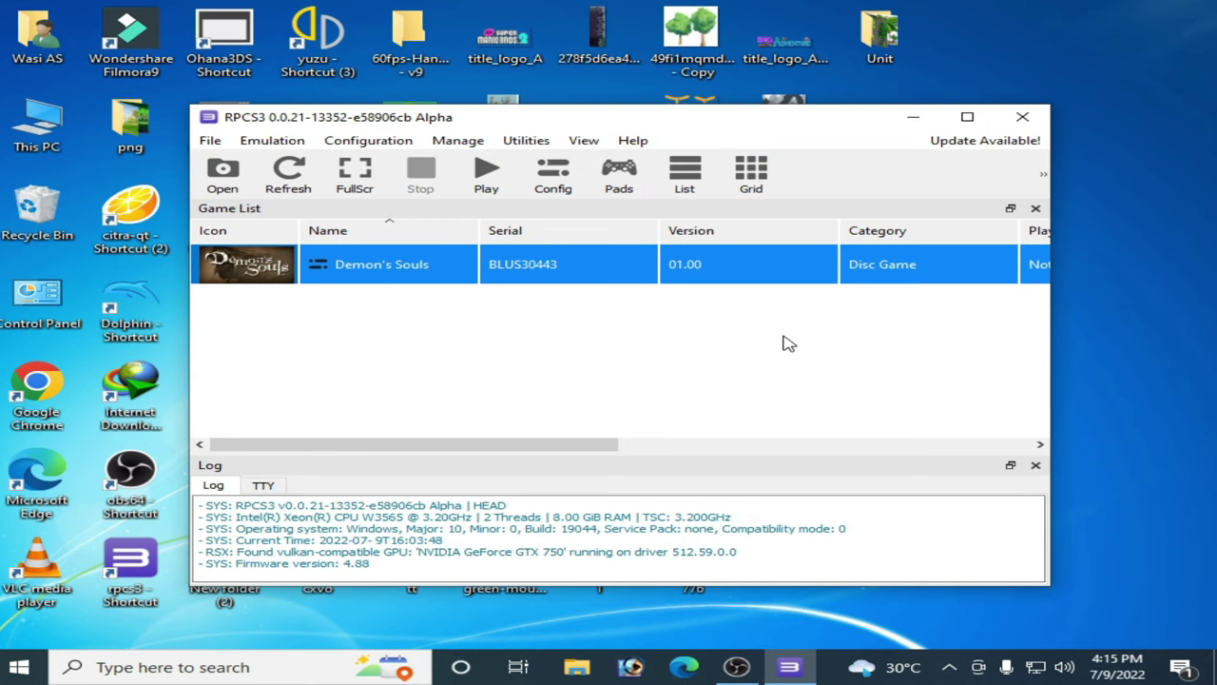
# Find and open Windows System Configuration (msconfig) and bring up the advanced boot options for Windows 10.
pyautogui.click(224, 661)
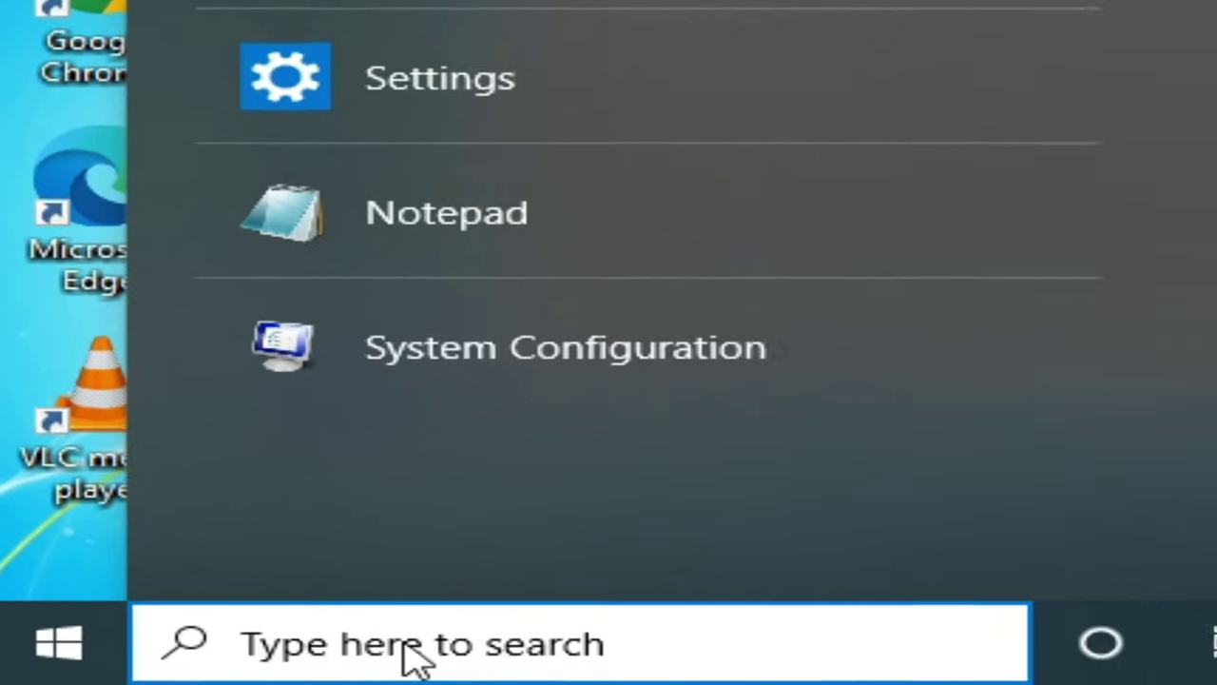
pyautogui.write('msconfi')
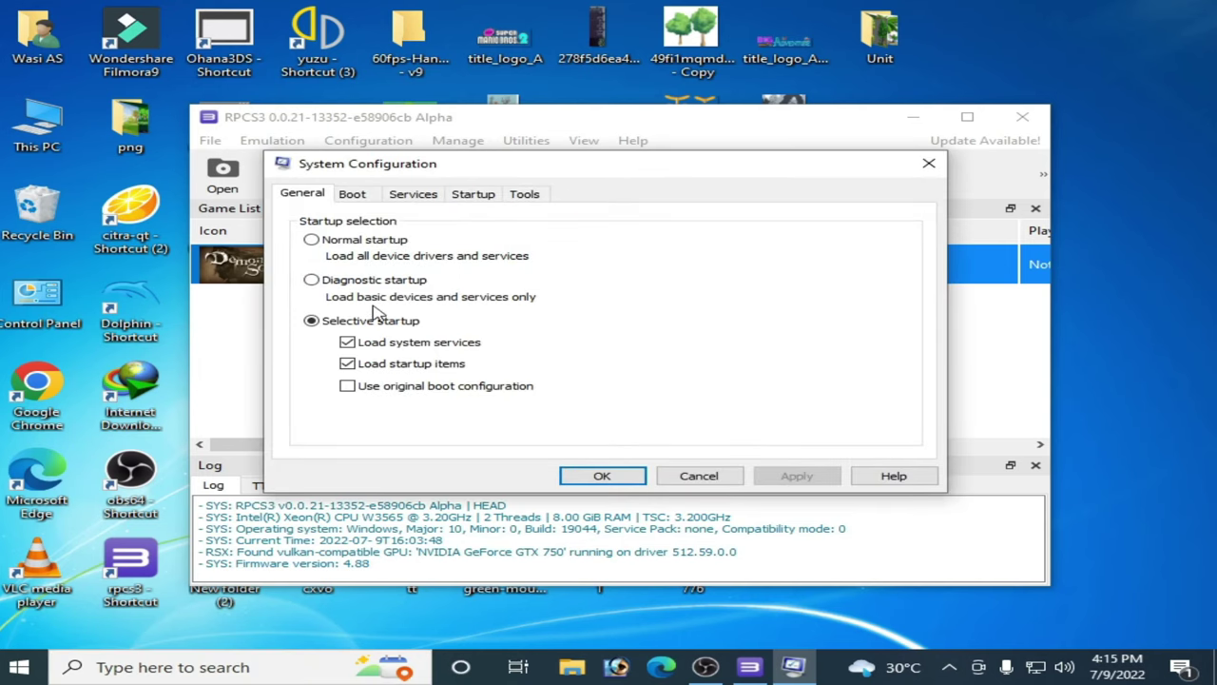
pyautogui.click(368, 196)
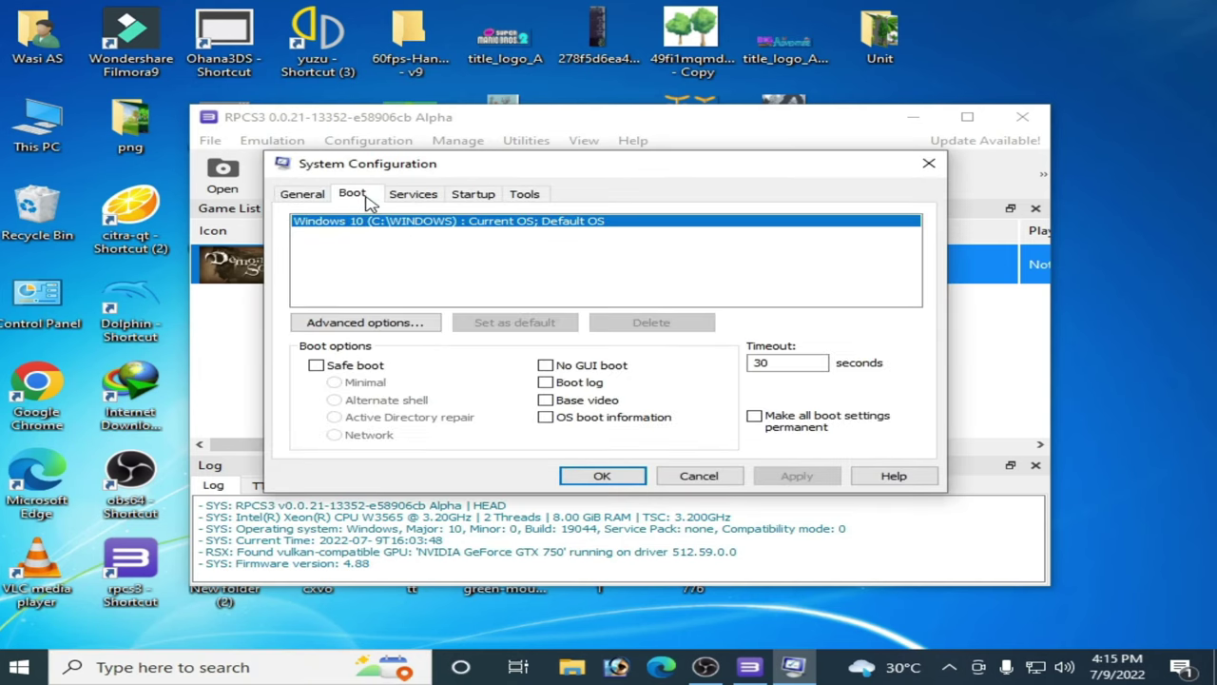
pyautogui.click(365, 323)
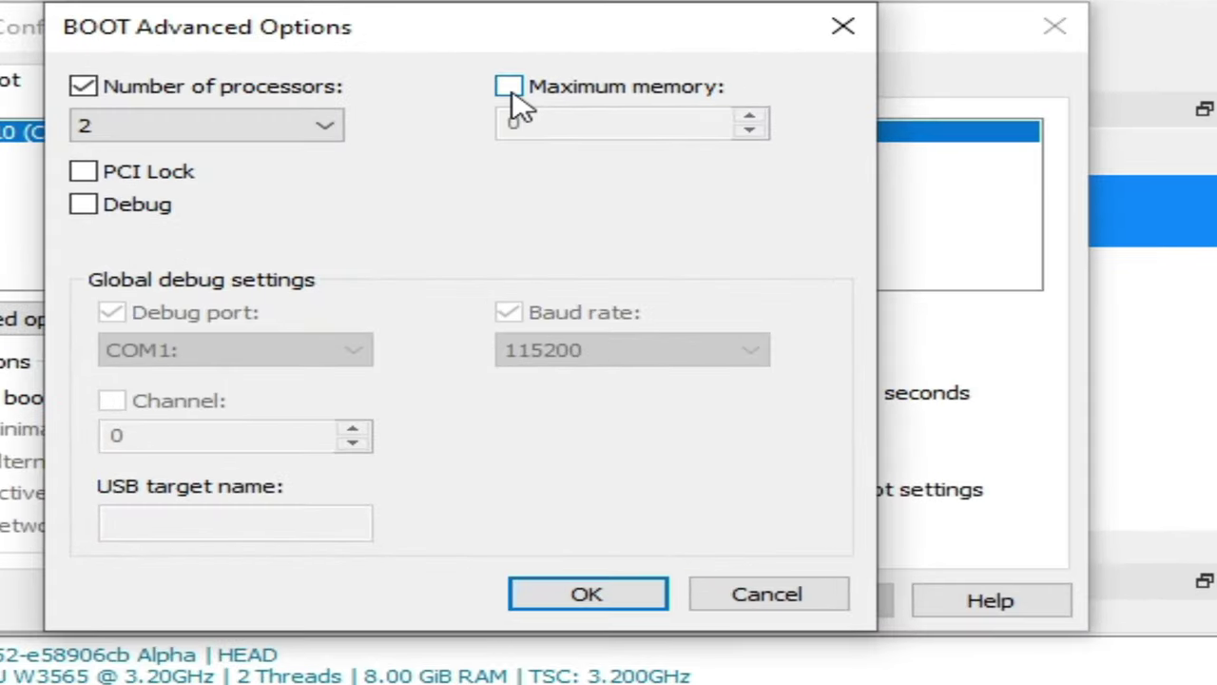
# Disable both the Number of processors and Maximum memory limits in the advanced boot options and accept them.
pyautogui.click(509, 88)
pyautogui.click(509, 87)
pyautogui.click(84, 87)
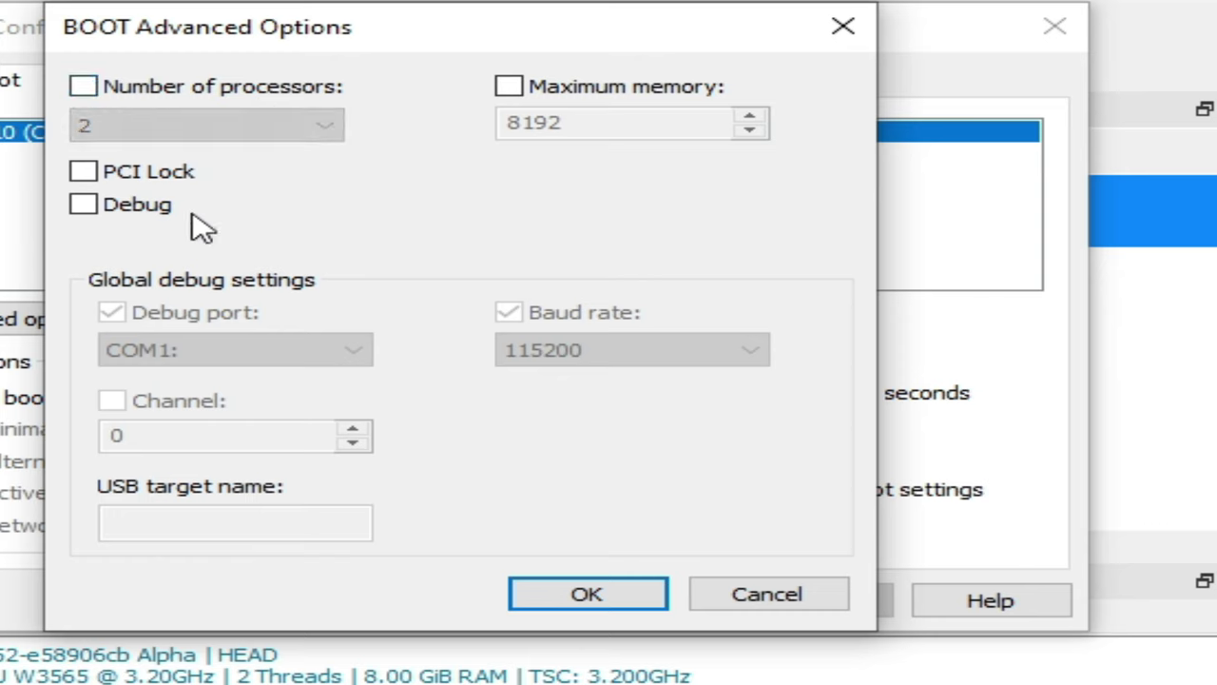
pyautogui.click(585, 596)
# Apply the boot configuration, close System Configuration and choose to restart the computer.
pyautogui.click(789, 604)
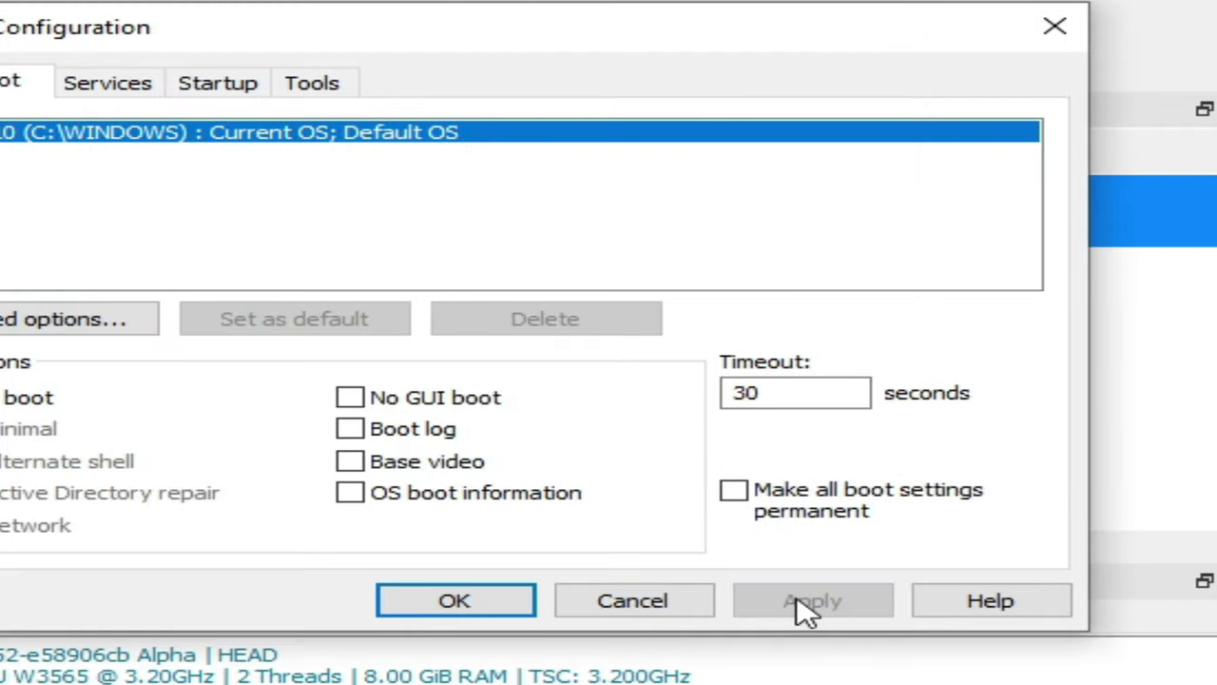
pyautogui.click(453, 607)
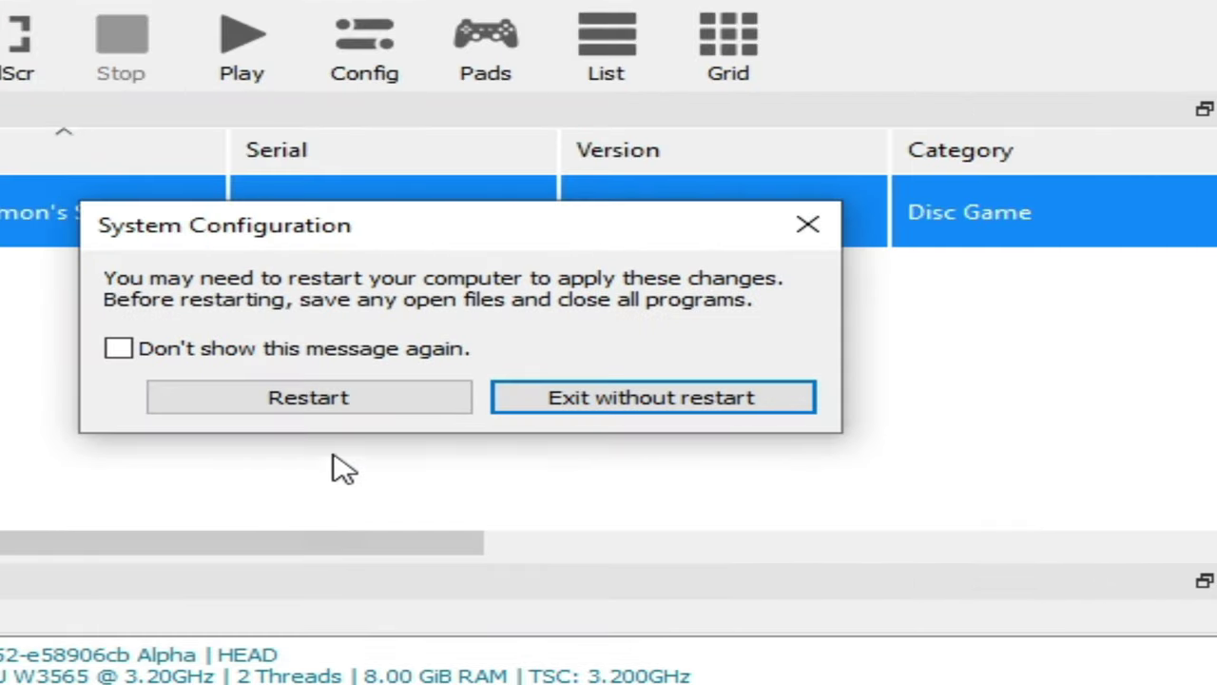
pyautogui.click(297, 398)
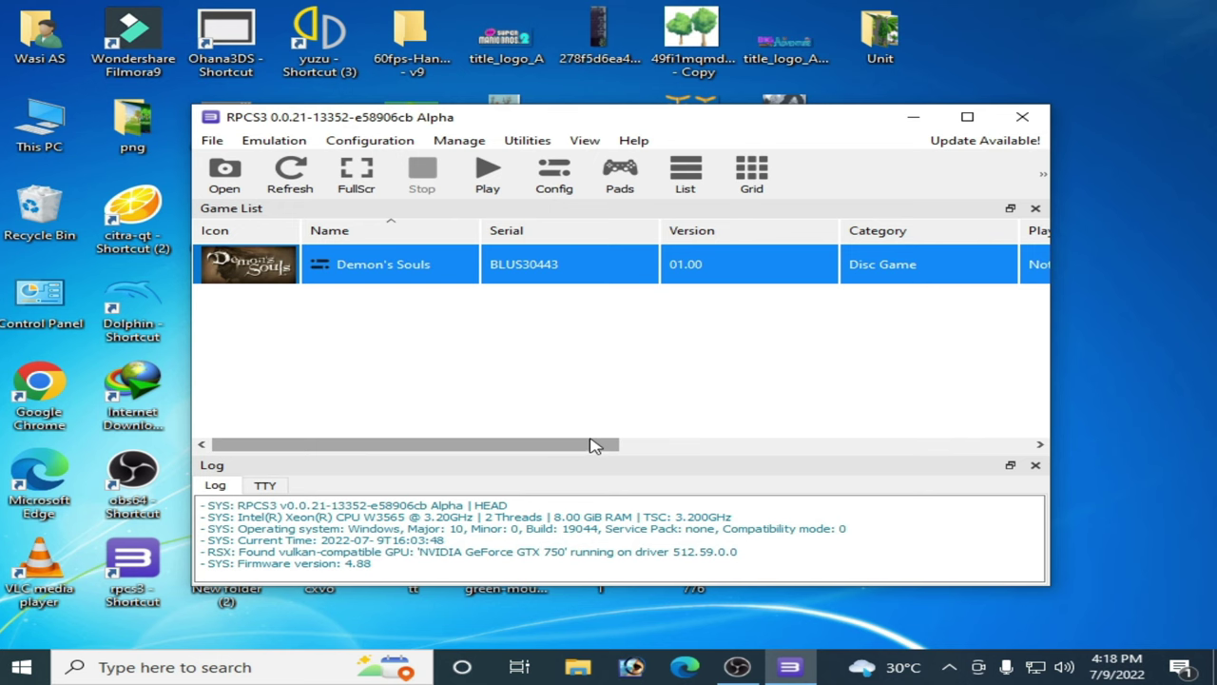